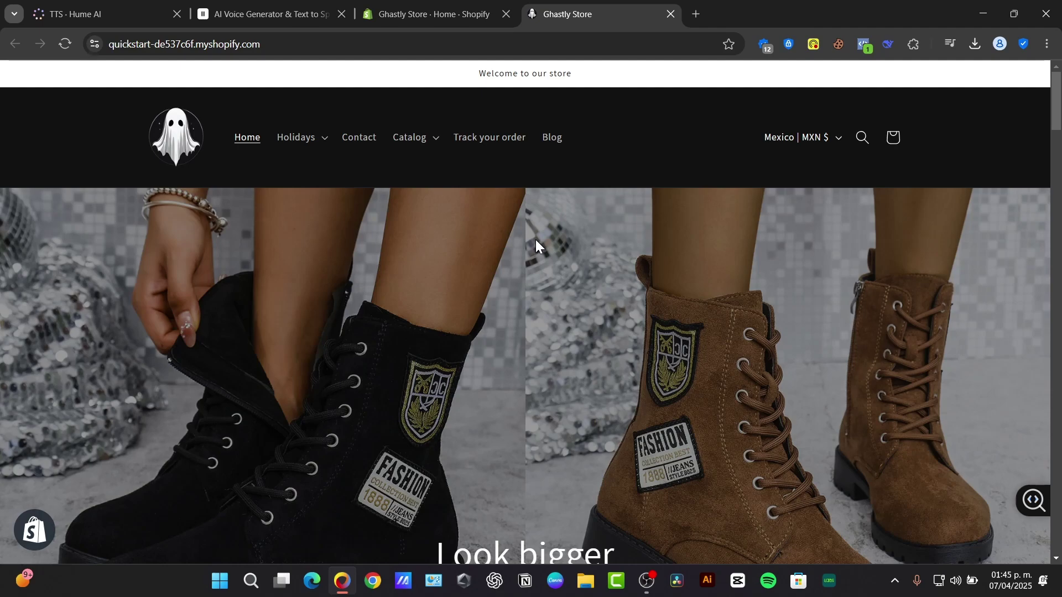
# Scroll through the storefront product grid, then return to the Ghastly Store admin home tab
pyautogui.scroll(-5, 540, 243)
pyautogui.scroll(-3, 551, 246)
pyautogui.scroll(-3, 555, 252)
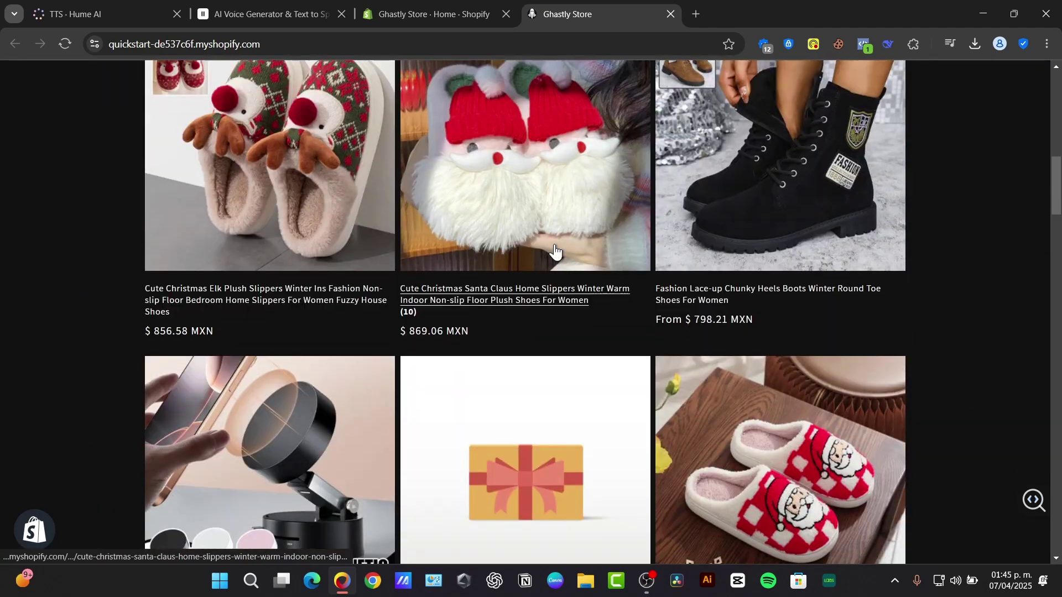
pyautogui.scroll(-3, 555, 252)
pyautogui.scroll(-2, 555, 252)
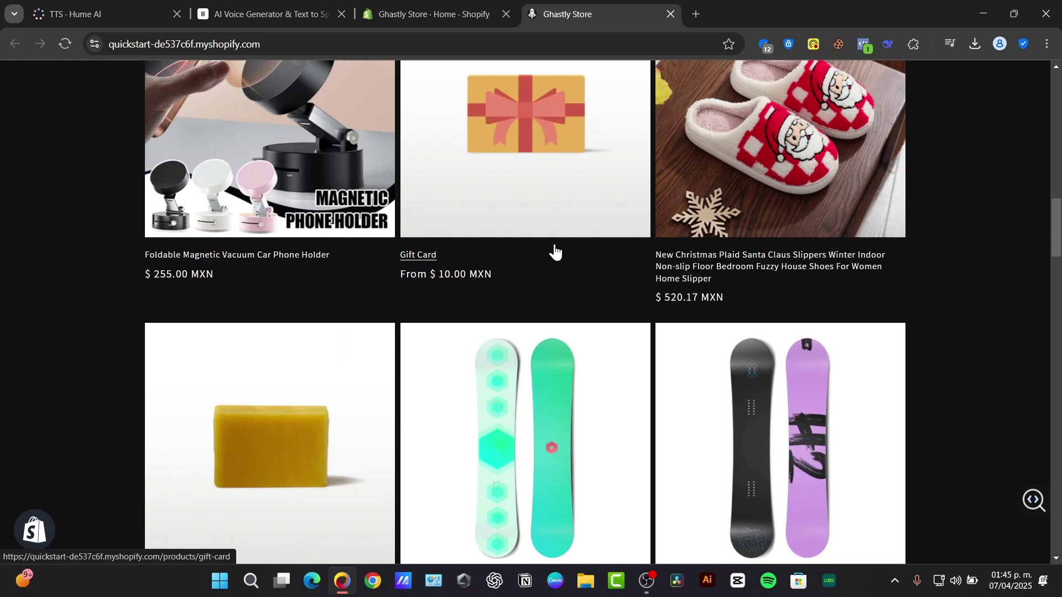
pyautogui.scroll(-3, 555, 251)
pyautogui.scroll(-3, 555, 252)
pyautogui.scroll(-3, 555, 252)
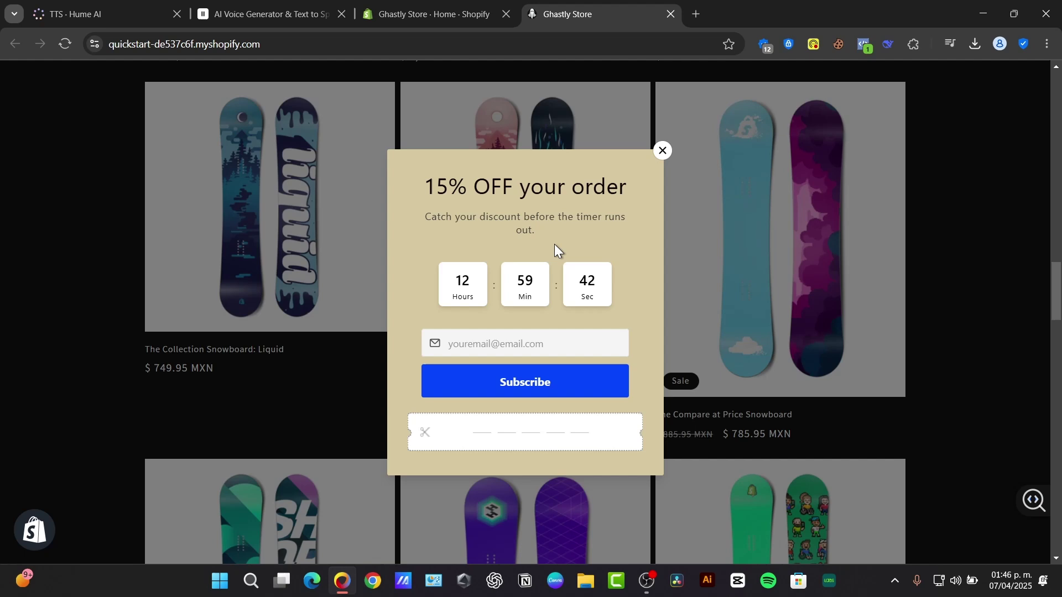
pyautogui.click(429, 4)
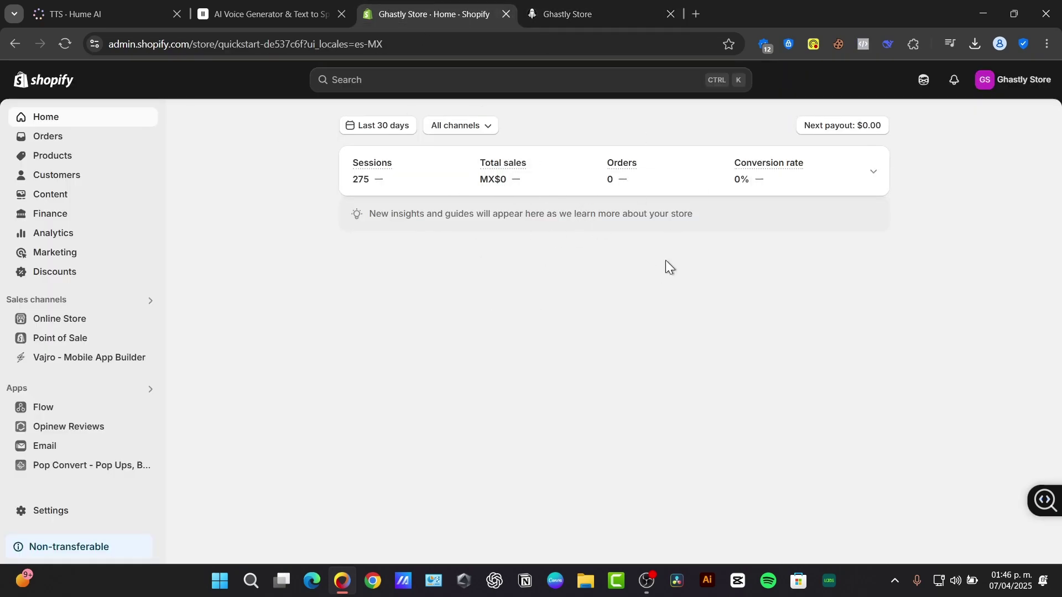
# Clear the stray text selection and go to Settings > Shipping and delivery
pyautogui.doubleClick(661, 214)
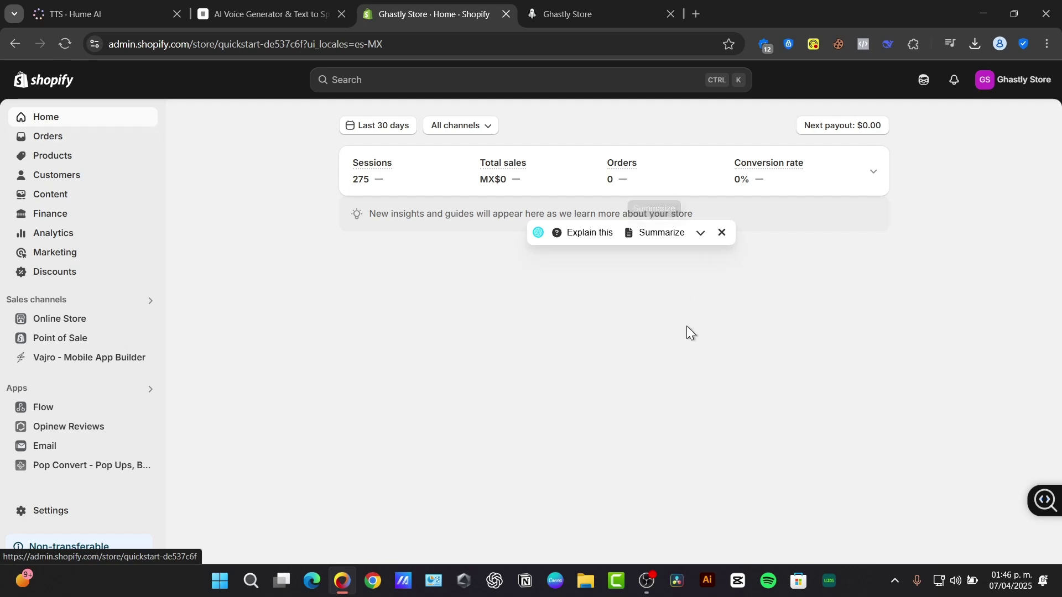
pyautogui.moveTo(678, 255); pyautogui.dragTo(597, 166)
pyautogui.click(556, 267)
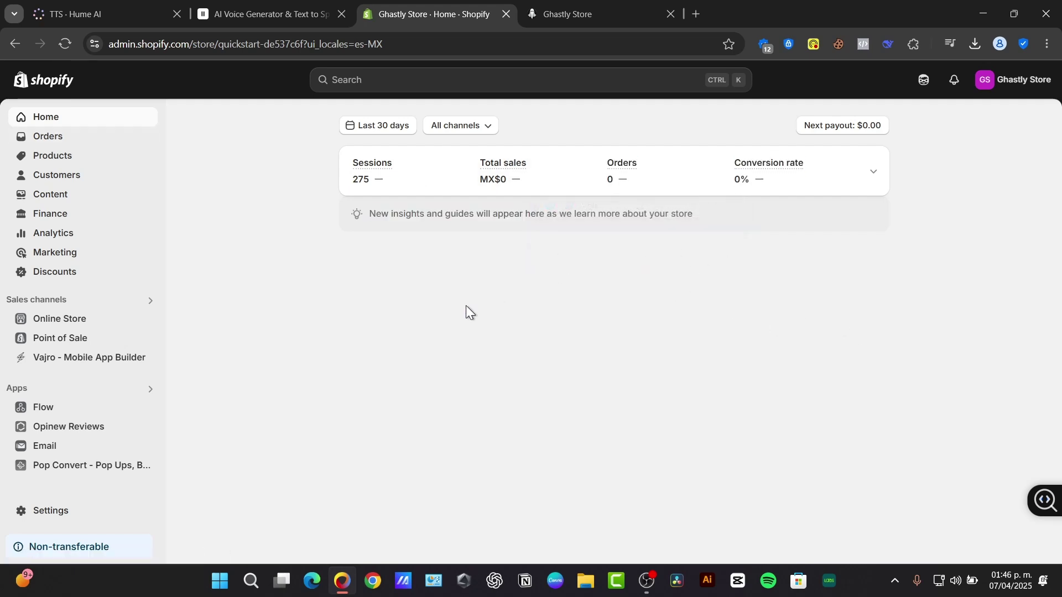
pyautogui.click(50, 512)
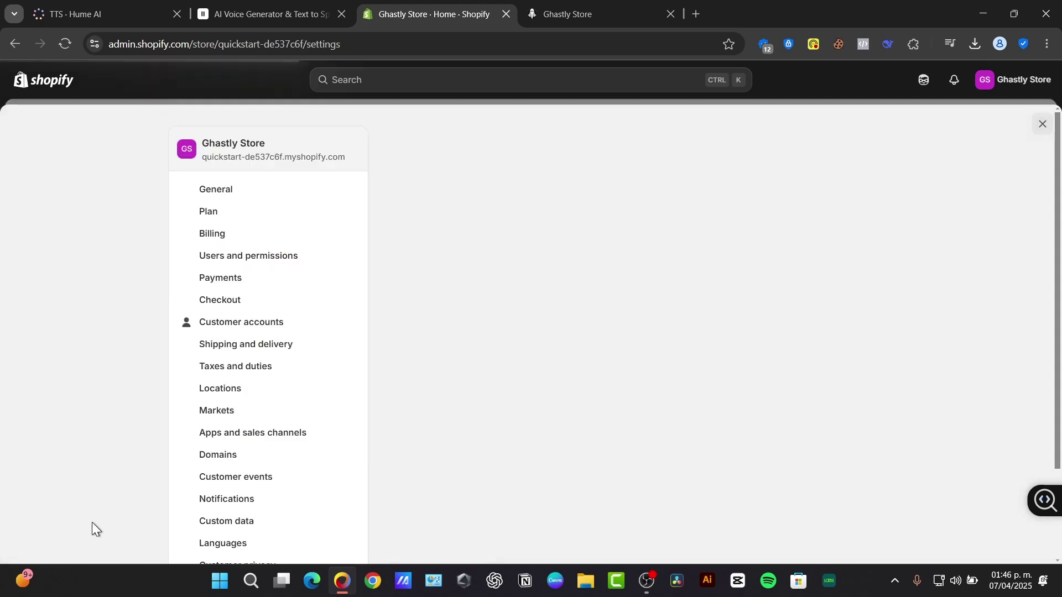
pyautogui.click(240, 351)
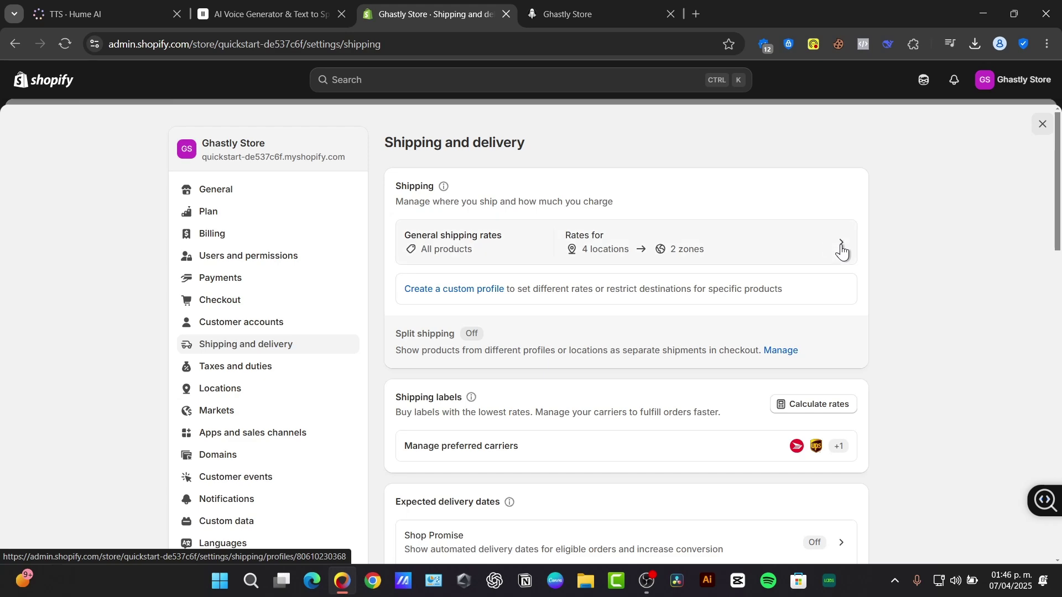
# Check the split shipping options without changes, then start a custom shipping profile
pyautogui.click(783, 350)
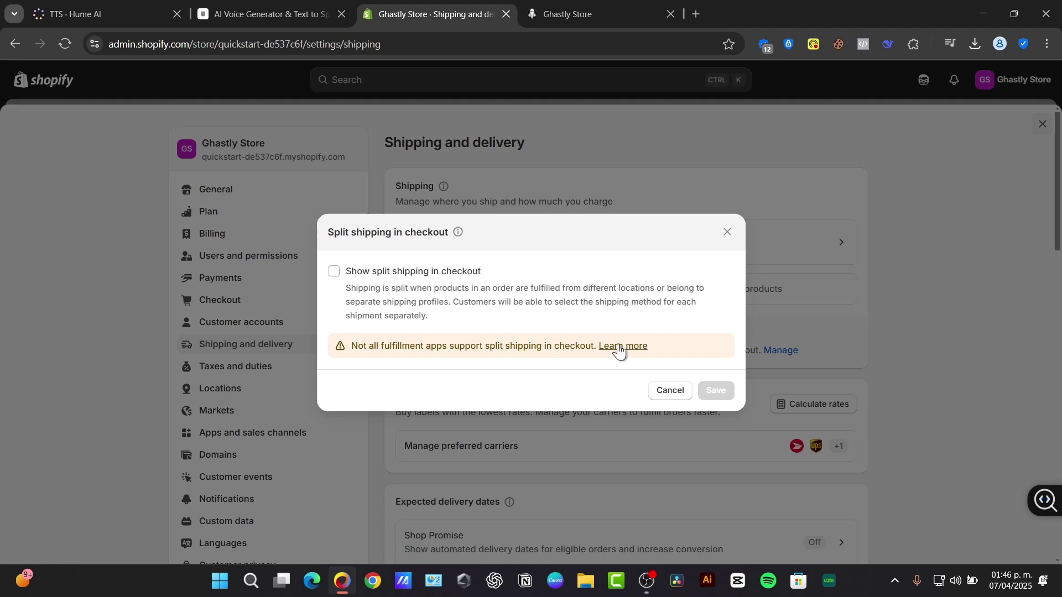
pyautogui.click(671, 391)
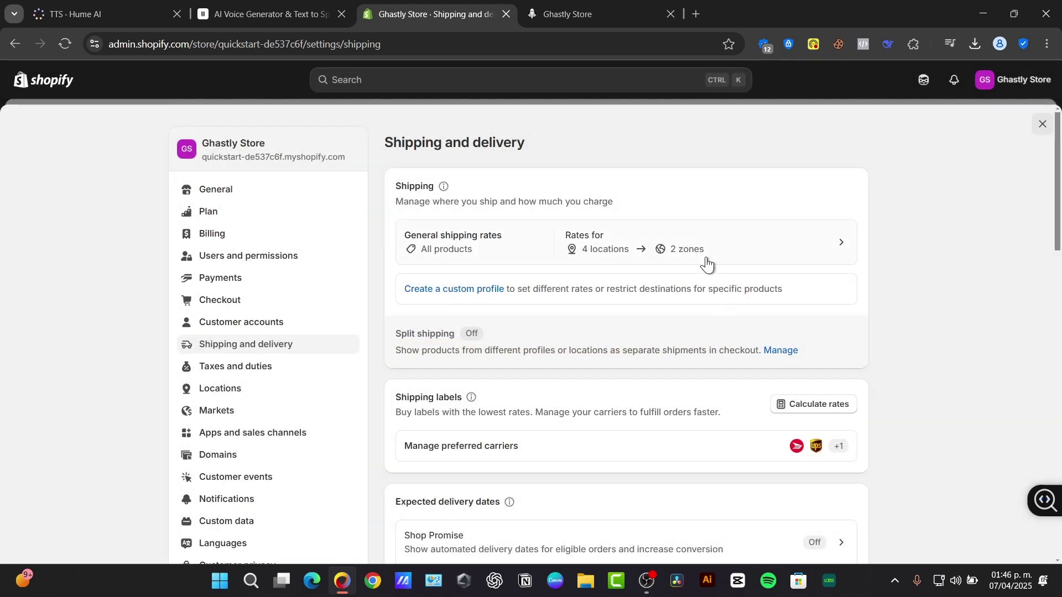
pyautogui.click(452, 290)
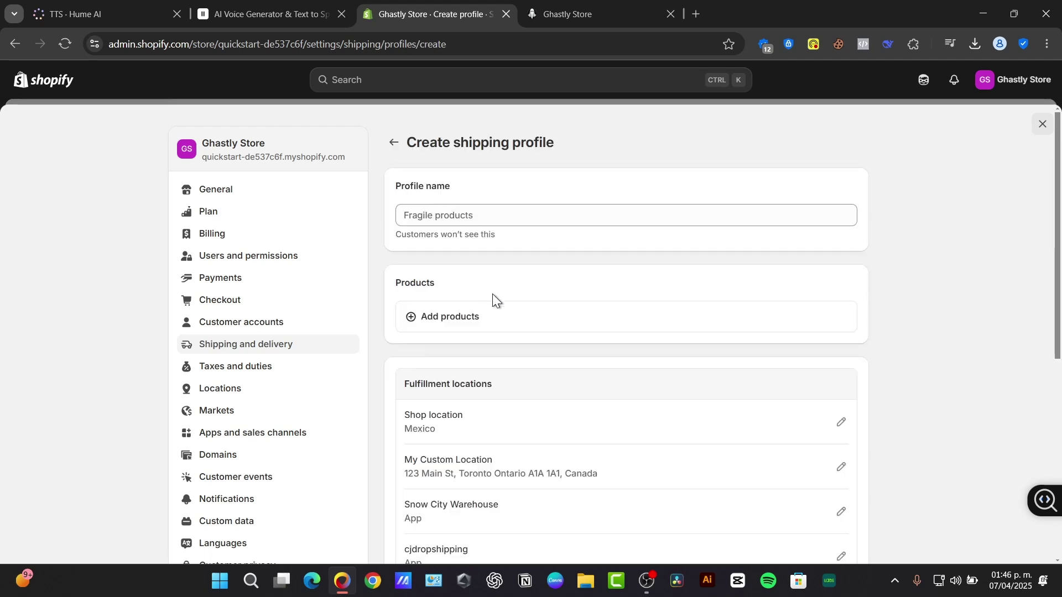
# Add a new shipping zone named 'International' to the profile
pyautogui.click(568, 224)
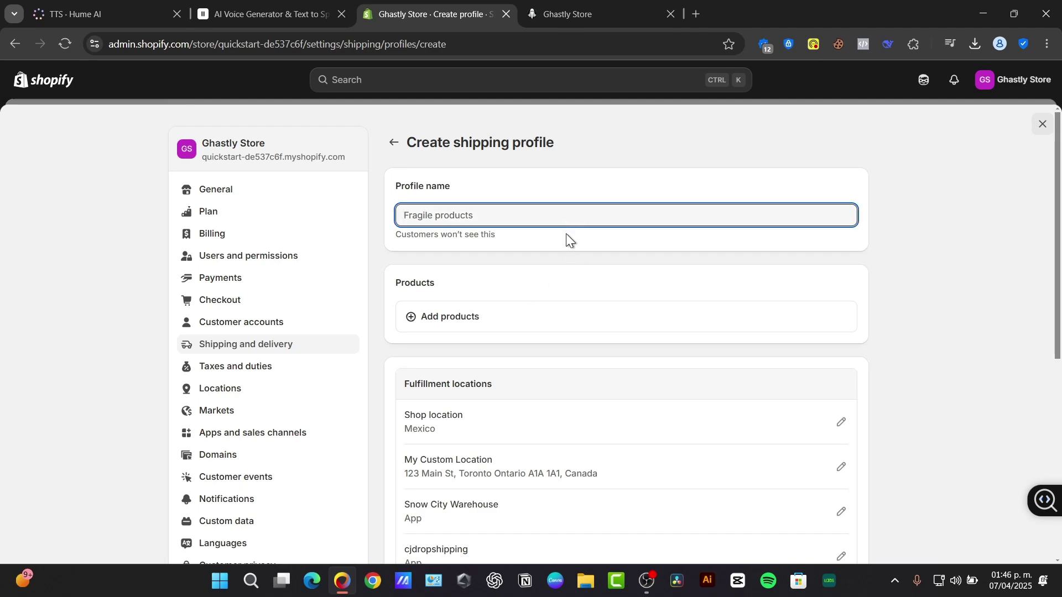
pyautogui.scroll(-3, 565, 233)
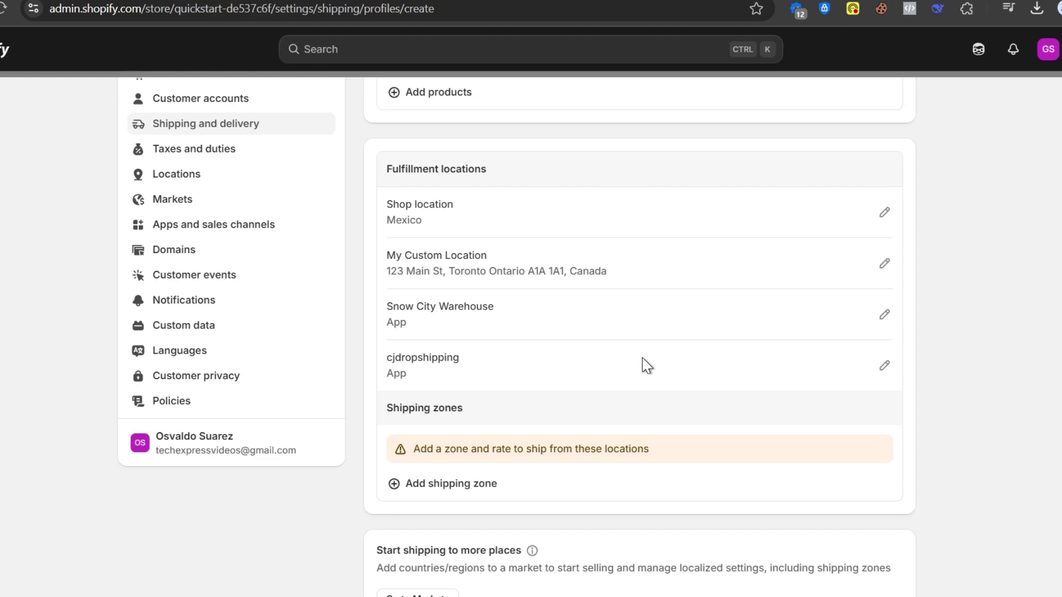
pyautogui.scroll(-3, 642, 358)
pyautogui.click(469, 291)
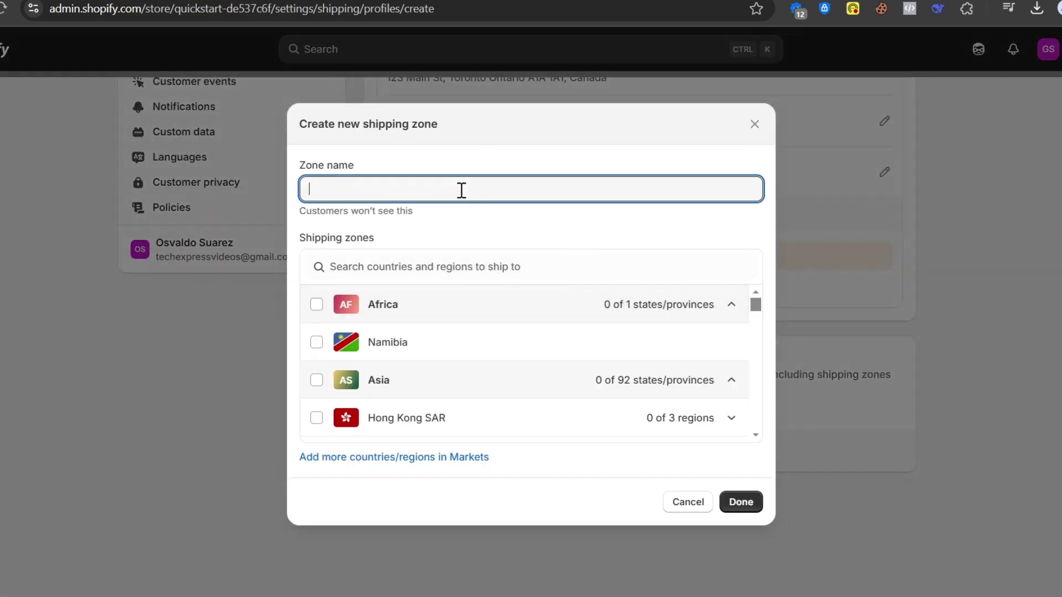
pyautogui.write('Interna')
pyautogui.write('tional')
# Include Namibia, Hong Kong SAR and Japan in the International zone
pyautogui.click(317, 305)
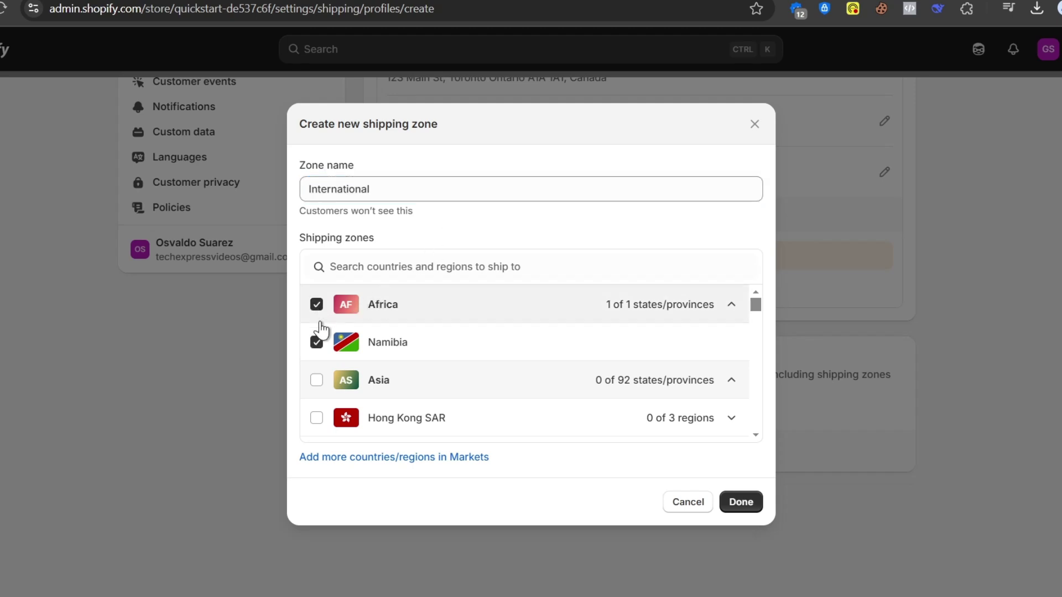
pyautogui.click(319, 417)
pyautogui.scroll(-5, 520, 403)
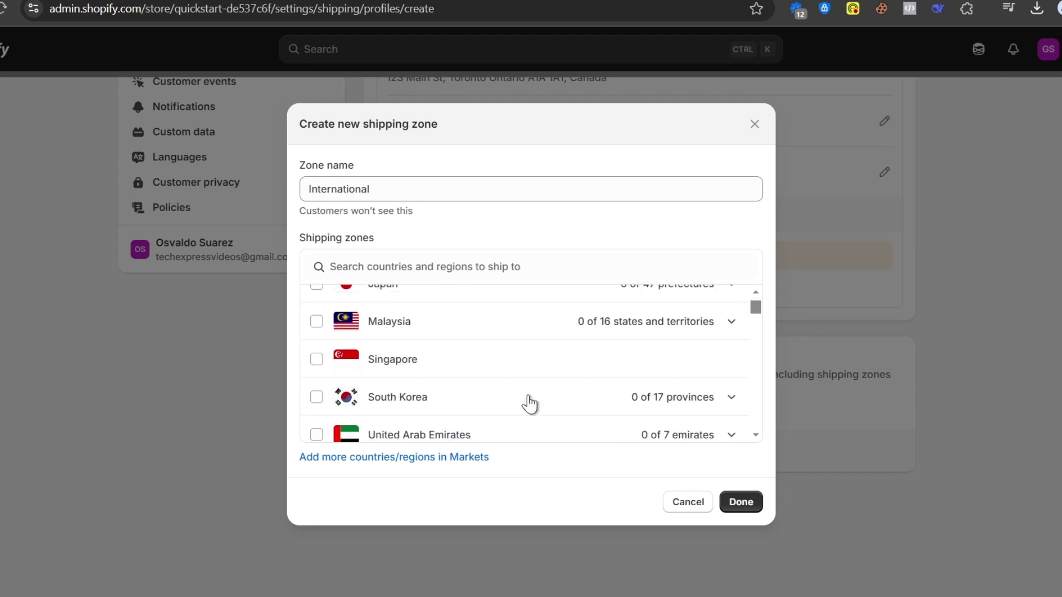
pyautogui.scroll(5, 529, 404)
pyautogui.scroll(-2, 756, 306)
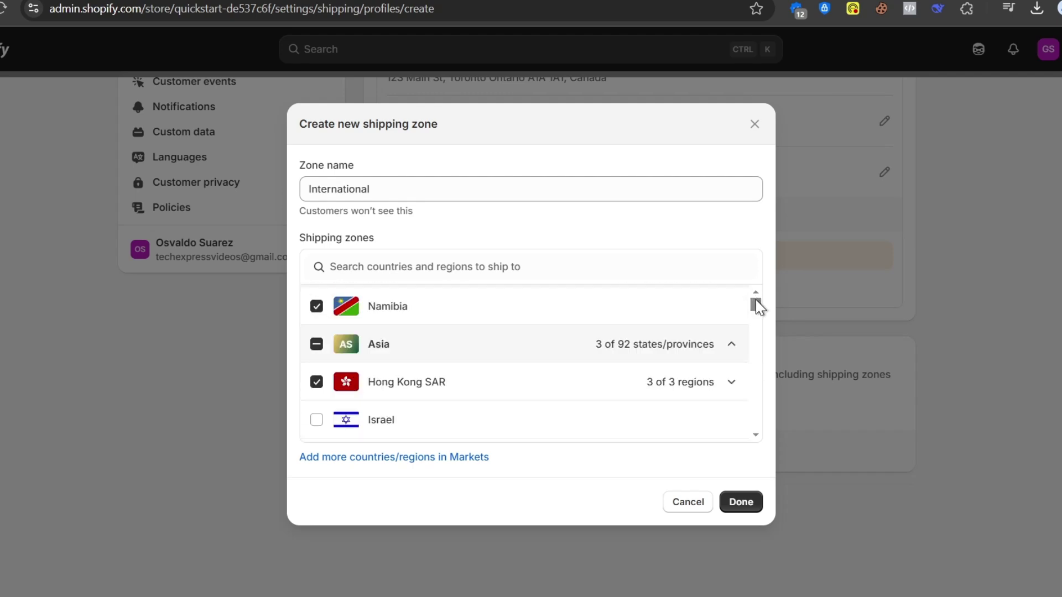
pyautogui.scroll(-2, 756, 306)
pyautogui.click(317, 422)
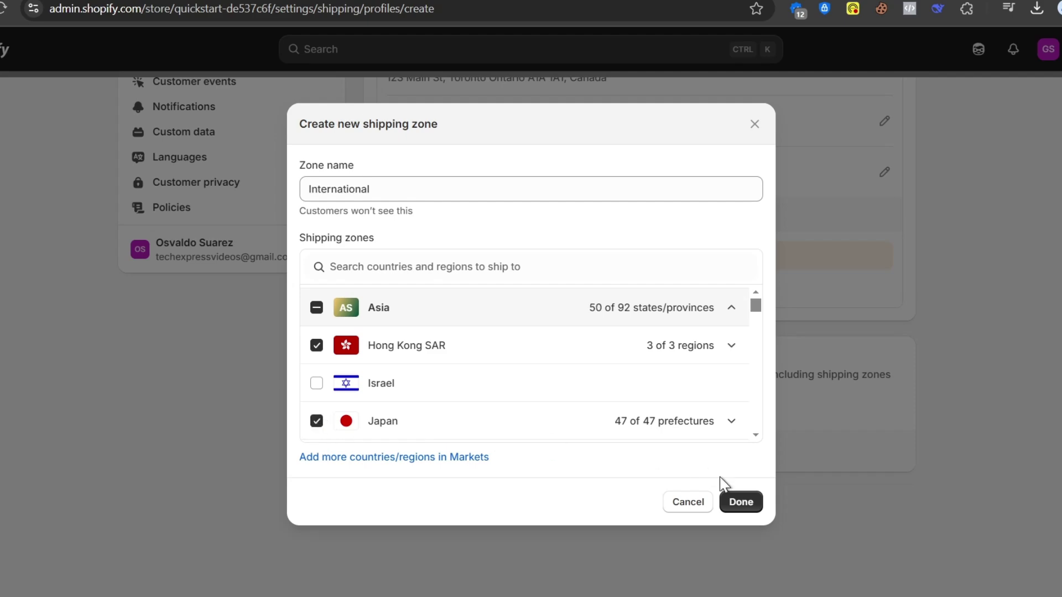
# Confirm the zone and enter profile name 'Inter' after saving reports it missing
pyautogui.click(739, 503)
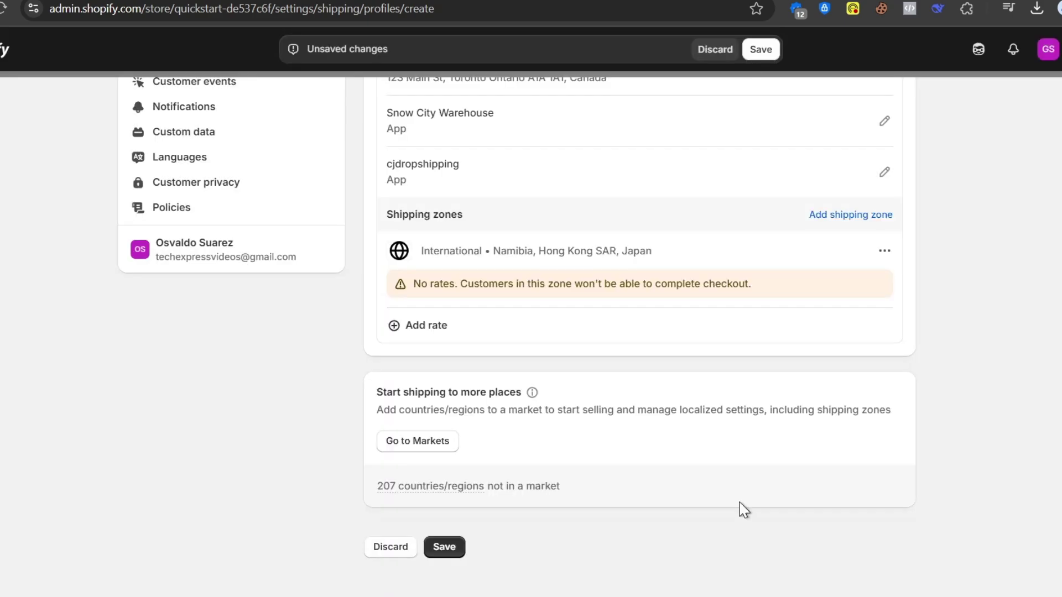
pyautogui.click(761, 51)
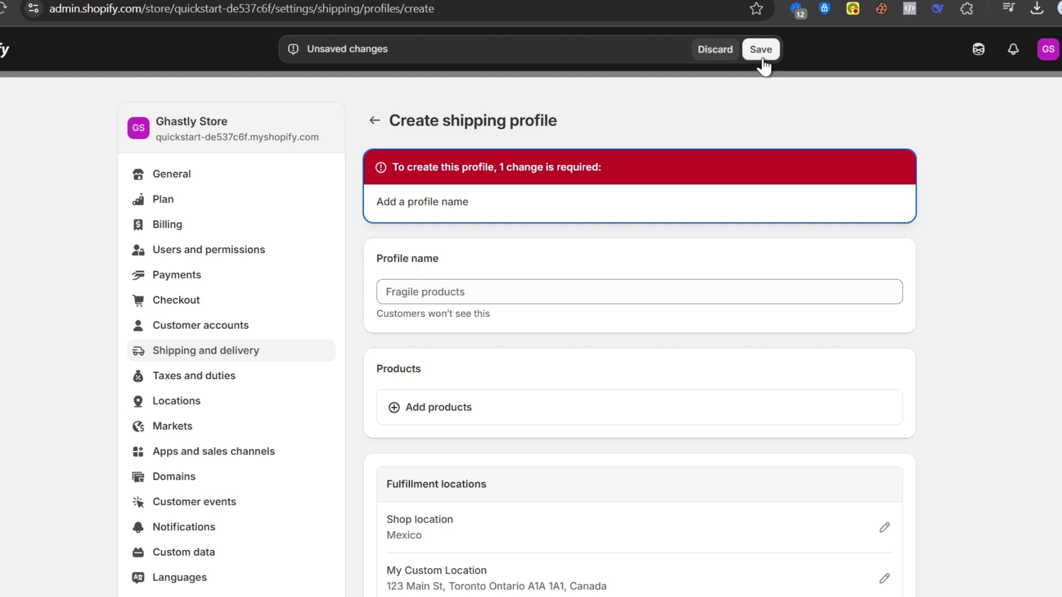
pyautogui.click(477, 292)
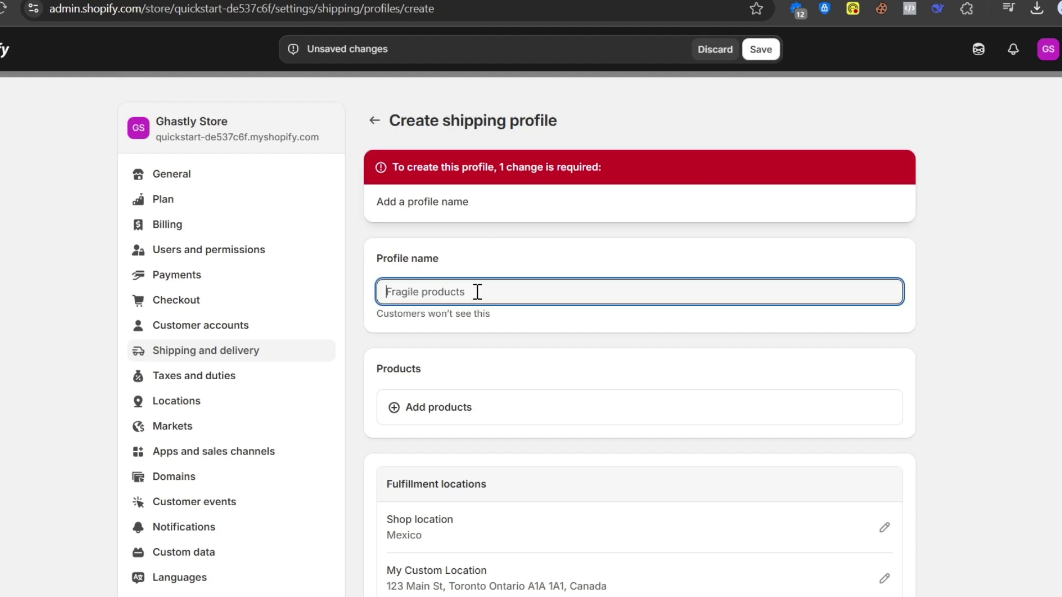
pyautogui.write('Inter')
pyautogui.scroll(-1, 572, 350)
pyautogui.scroll(-3, 572, 350)
pyautogui.scroll(-4, 640, 320)
pyautogui.scroll(-2, 672, 328)
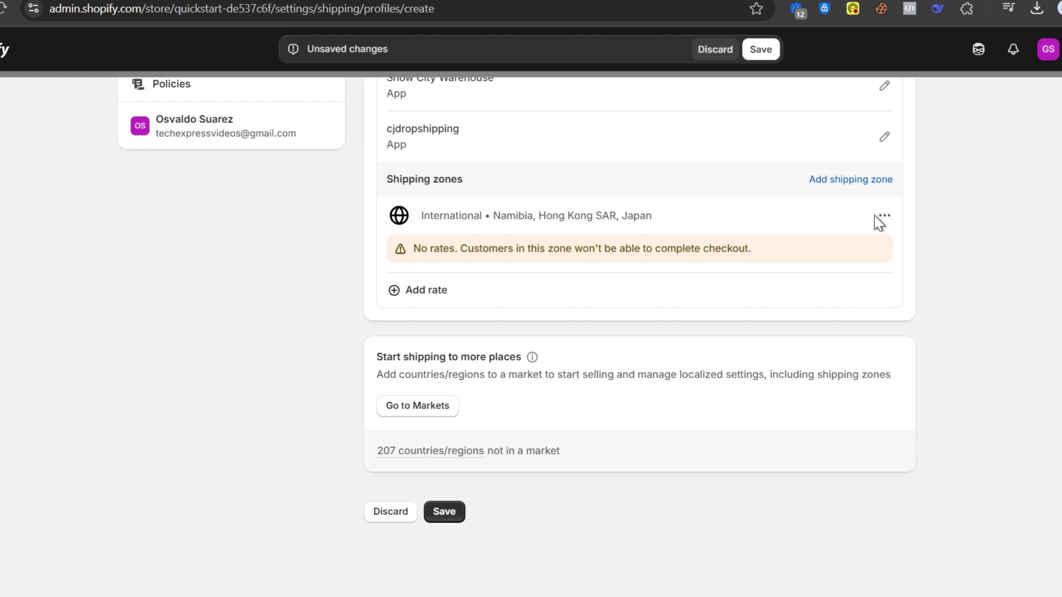
# Review the International zone's countries, keeping Namibia, Hong Kong SAR and Japan
pyautogui.click(883, 218)
pyautogui.click(860, 248)
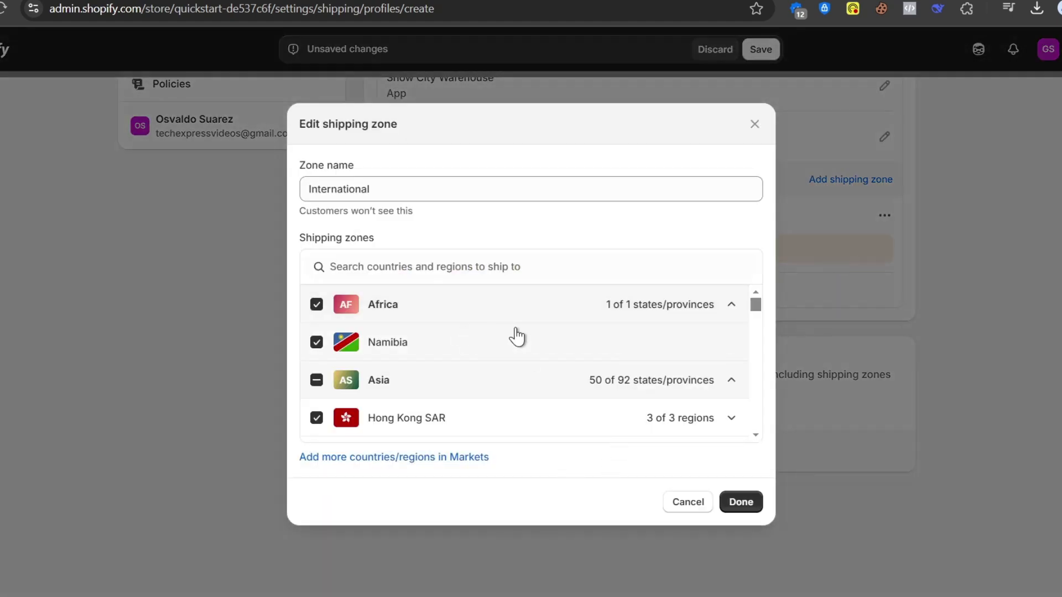
pyautogui.scroll(-3, 517, 332)
pyautogui.scroll(3, 515, 329)
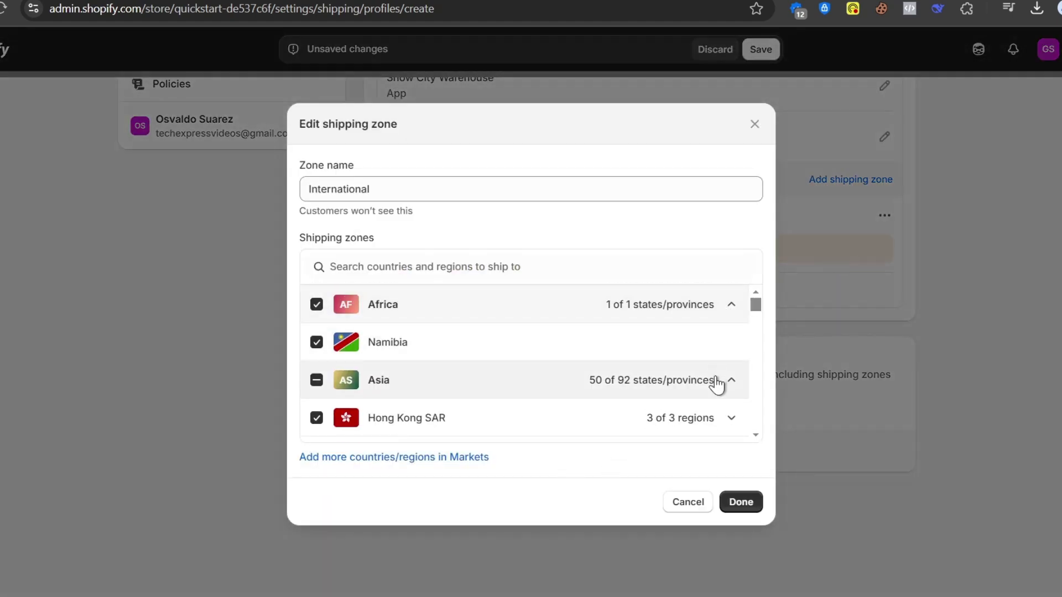
pyautogui.click(409, 348)
pyautogui.click(314, 304)
pyautogui.click(733, 506)
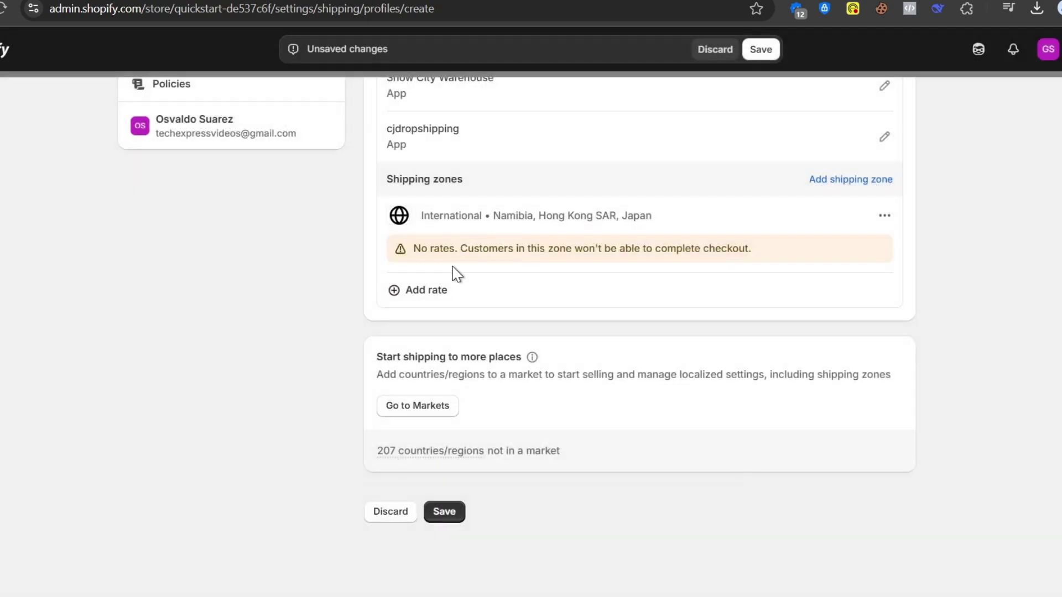
# Add a carrier-calculated rate to the zone using Canada Post
pyautogui.click(435, 294)
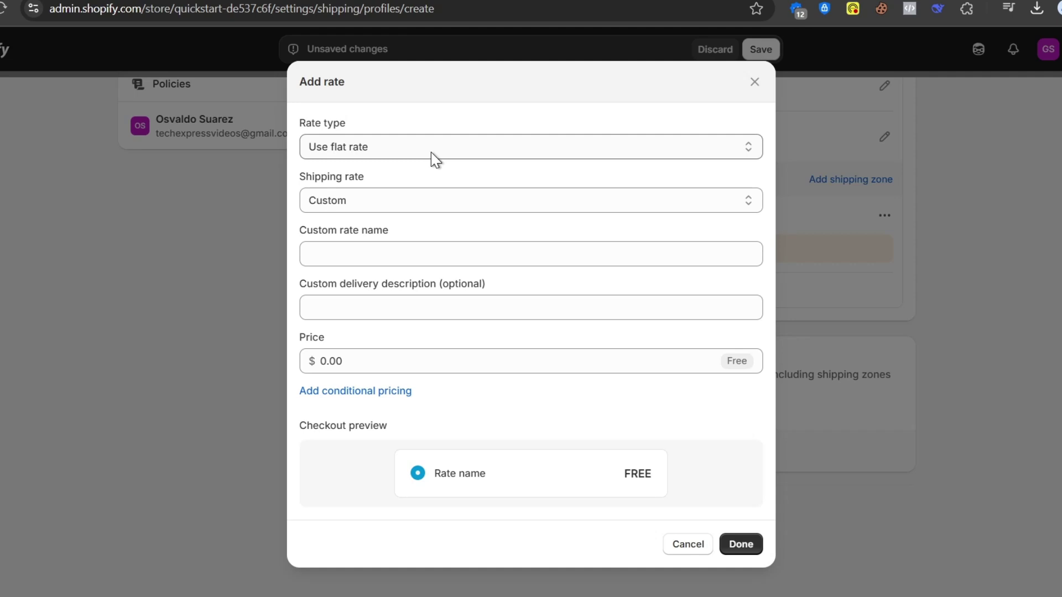
pyautogui.click(431, 152)
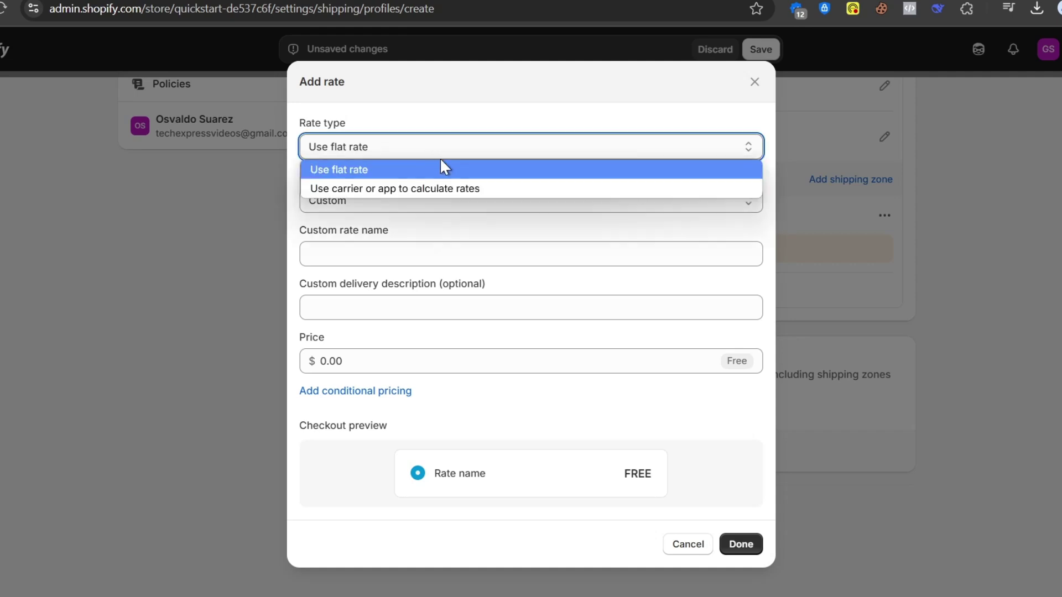
pyautogui.click(485, 190)
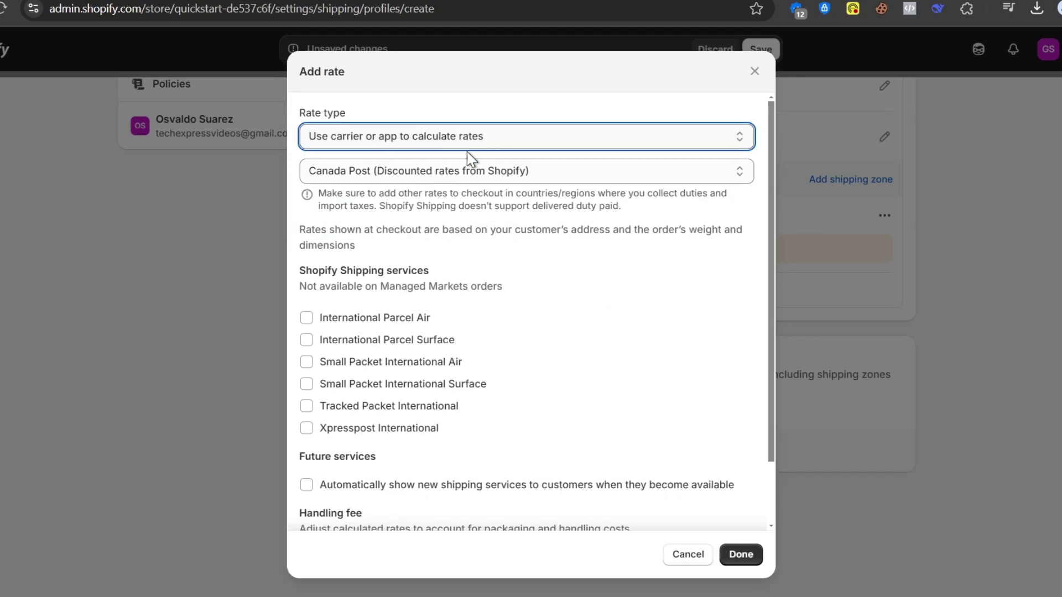
pyautogui.click(479, 175)
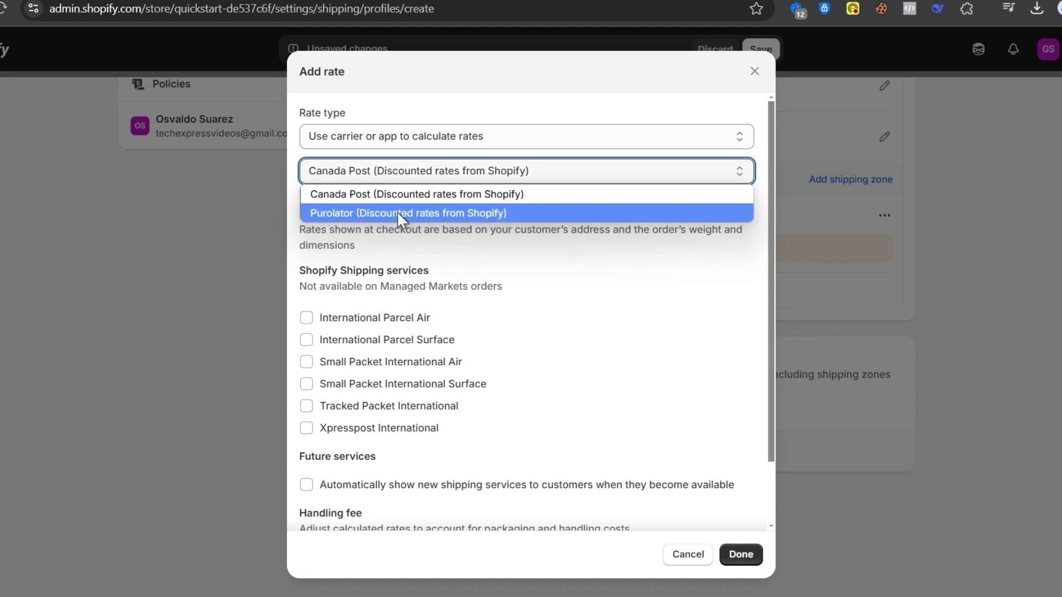
pyautogui.click(564, 198)
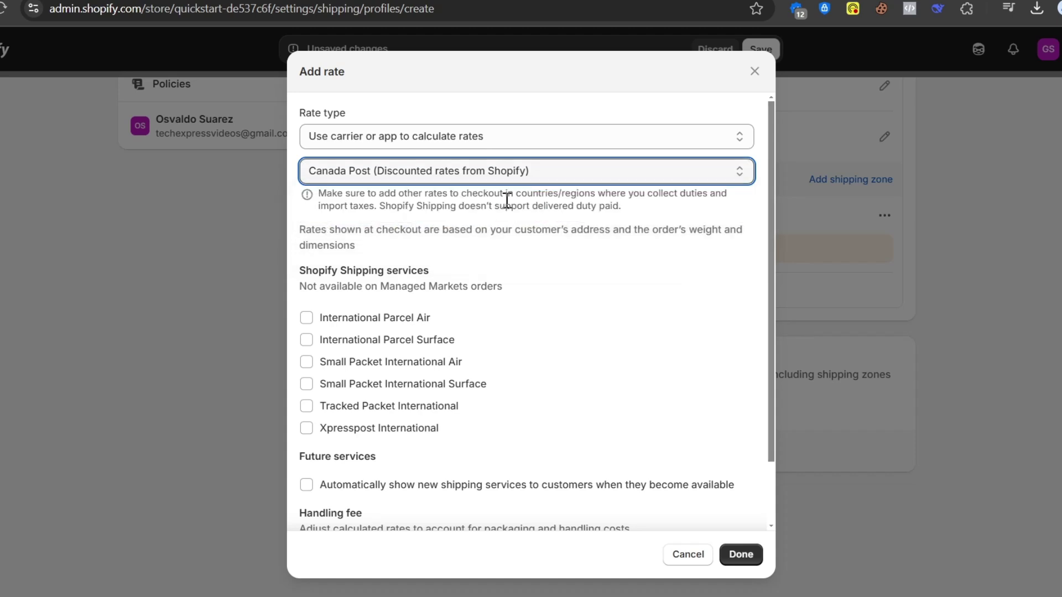
# Enable all six Canada Post international services plus automatic future services
pyautogui.moveTo(325, 286); pyautogui.dragTo(299, 286)
pyautogui.scroll(-2, 485, 256)
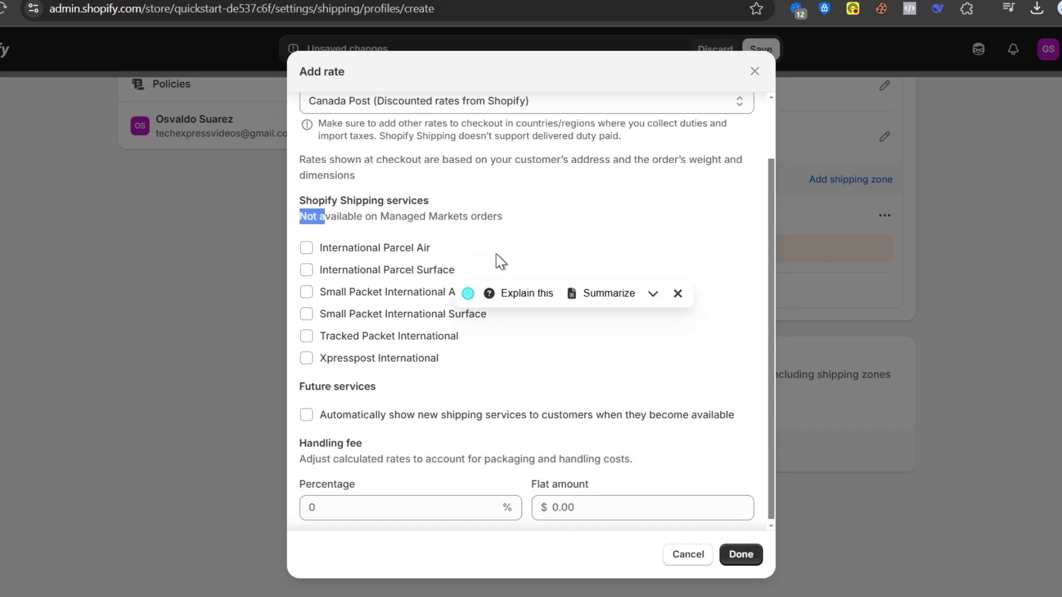
pyautogui.click(396, 246)
pyautogui.moveTo(385, 269); pyautogui.dragTo(390, 357)
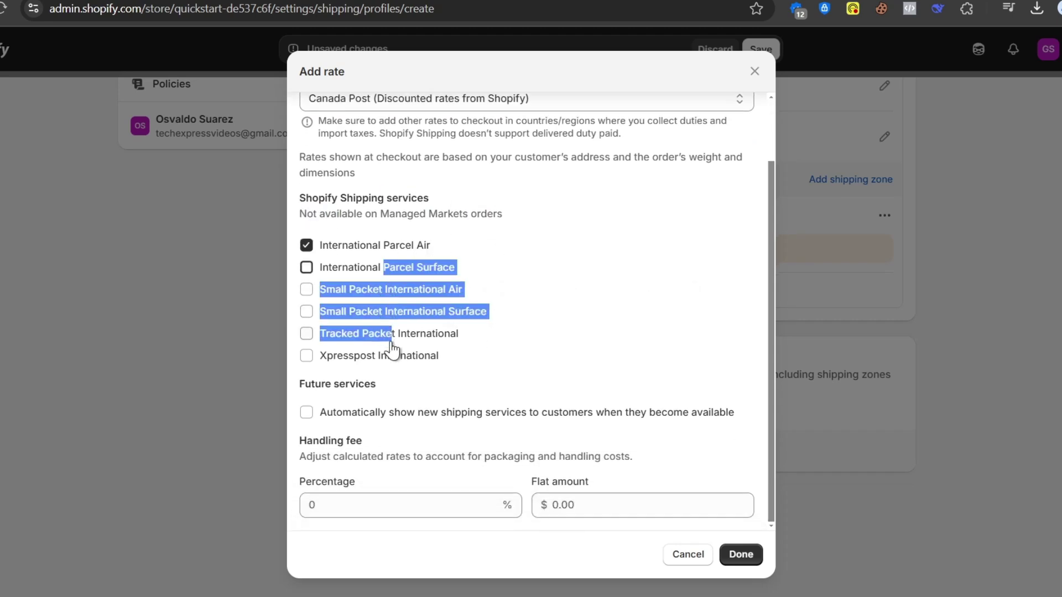
pyautogui.click(306, 333)
pyautogui.click(306, 312)
pyautogui.click(306, 267)
pyautogui.click(306, 290)
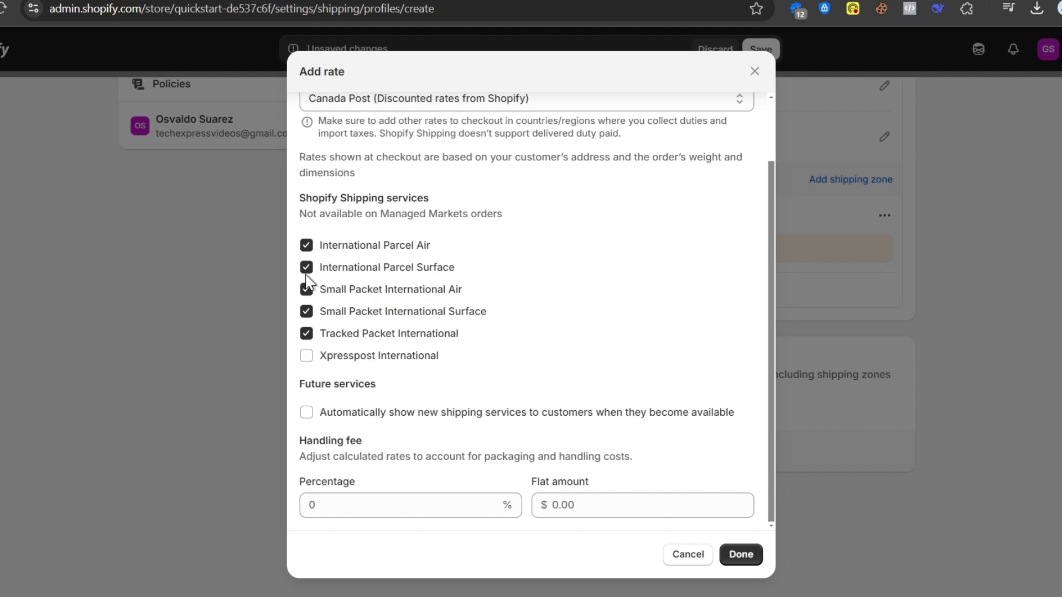
pyautogui.click(306, 355)
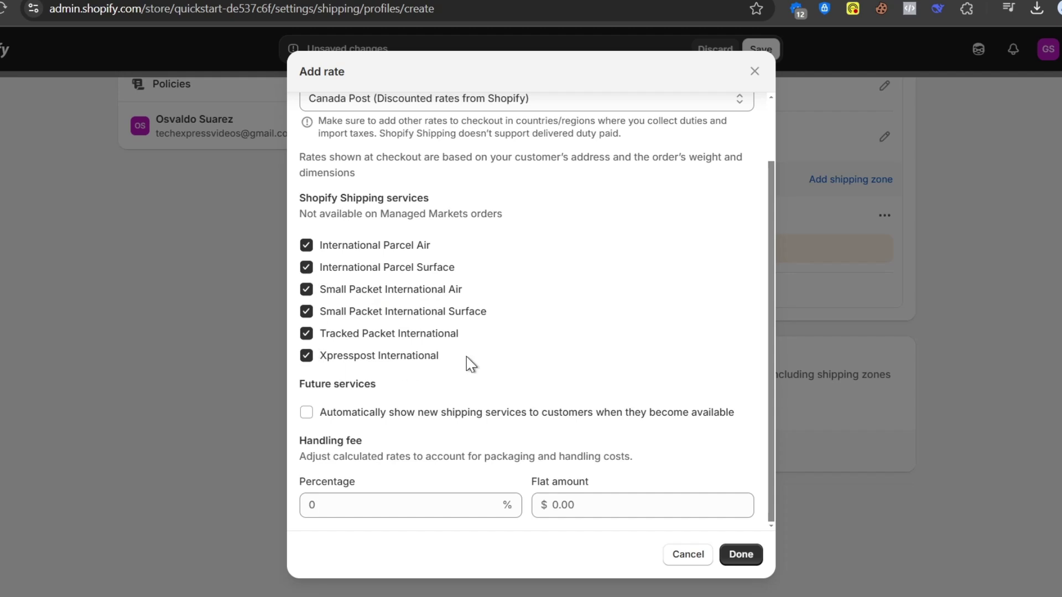
pyautogui.click(314, 420)
# Set a 16% handling fee and confirm the Canada Post rate
pyautogui.click(380, 505)
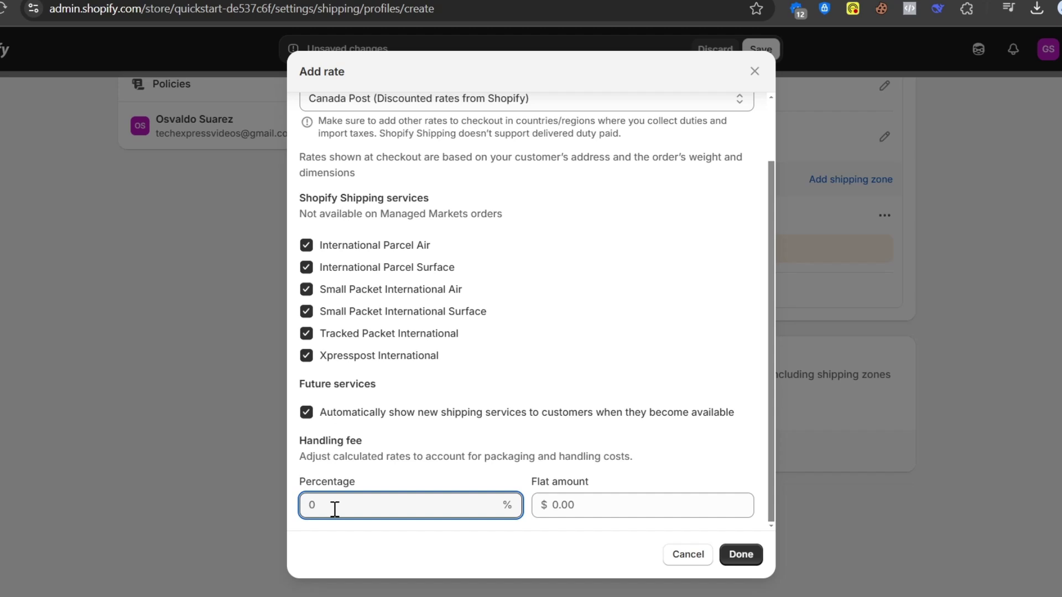
pyautogui.write('2')
pyautogui.hotkey('ctrl', 'a')
pyautogui.write('1')
pyautogui.write('6')
pyautogui.click(386, 484)
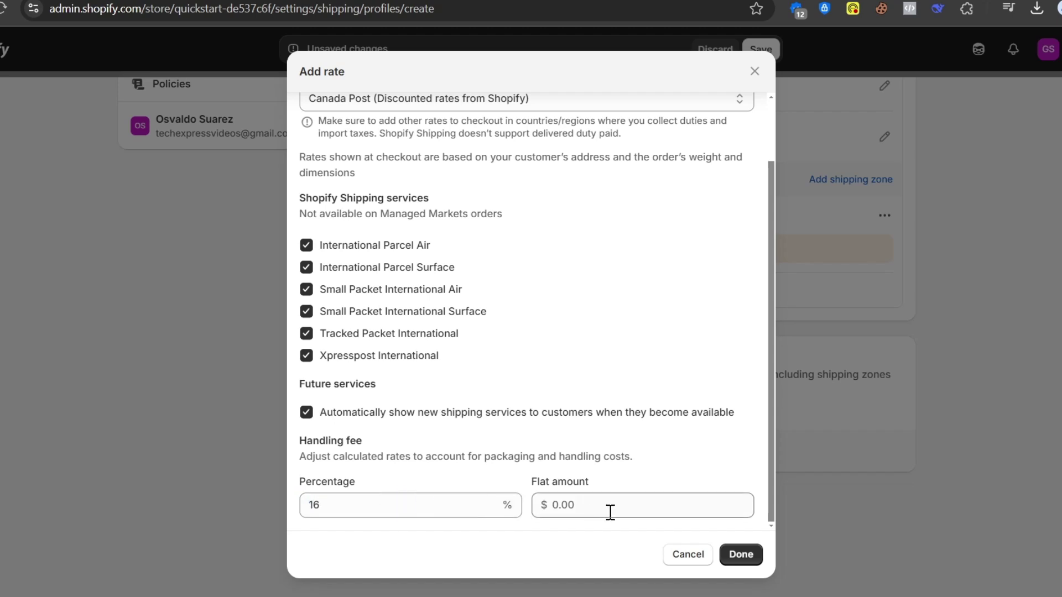
pyautogui.click(609, 510)
pyautogui.click(741, 555)
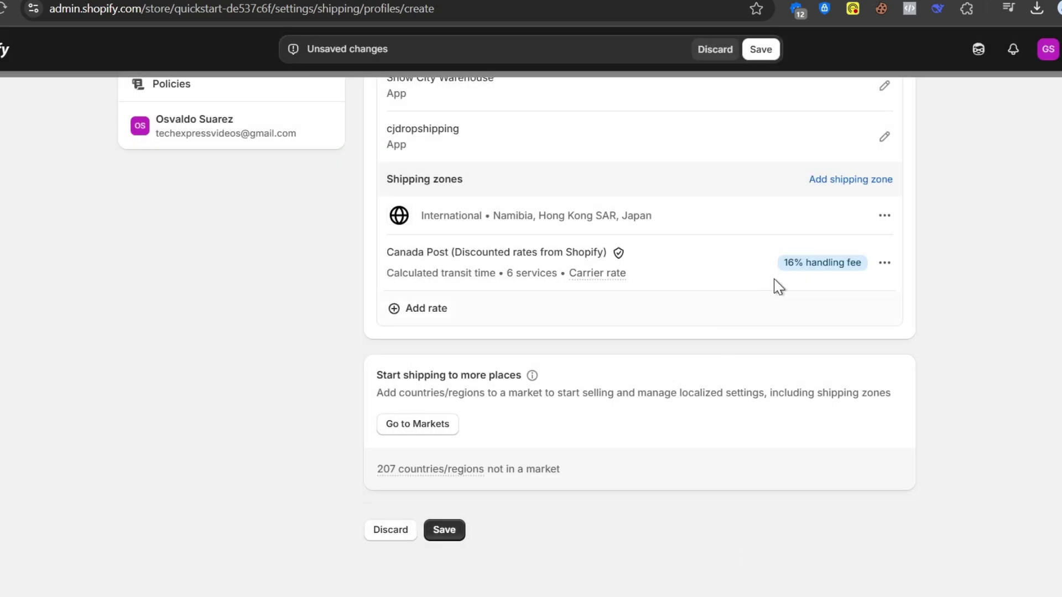
# Save the Inter profile with its one International zone and four locations
pyautogui.scroll(2, 748, 300)
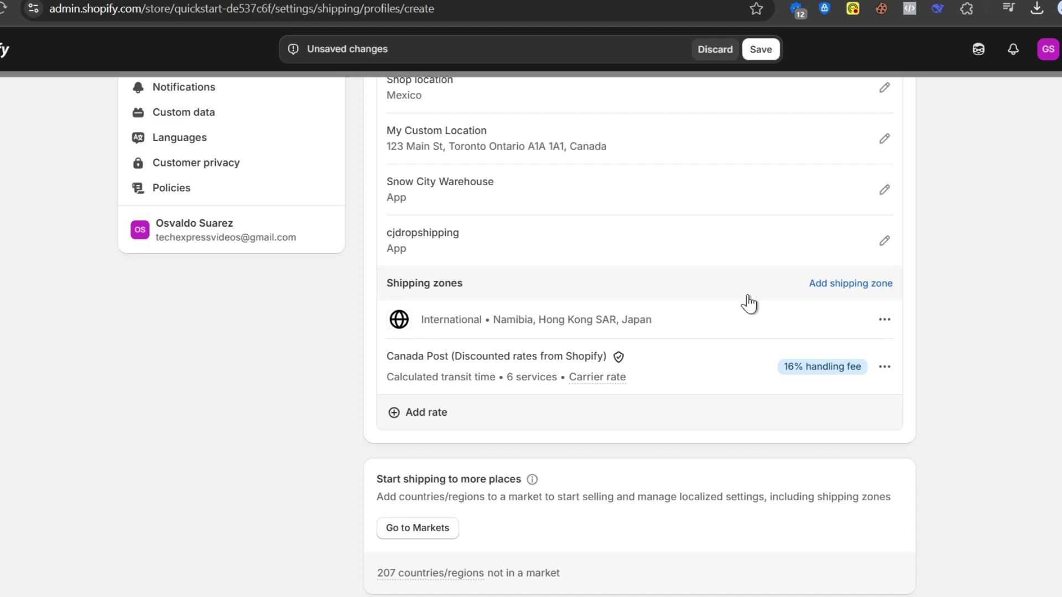
pyautogui.scroll(7, 749, 300)
pyautogui.scroll(-10, 749, 300)
pyautogui.click(757, 48)
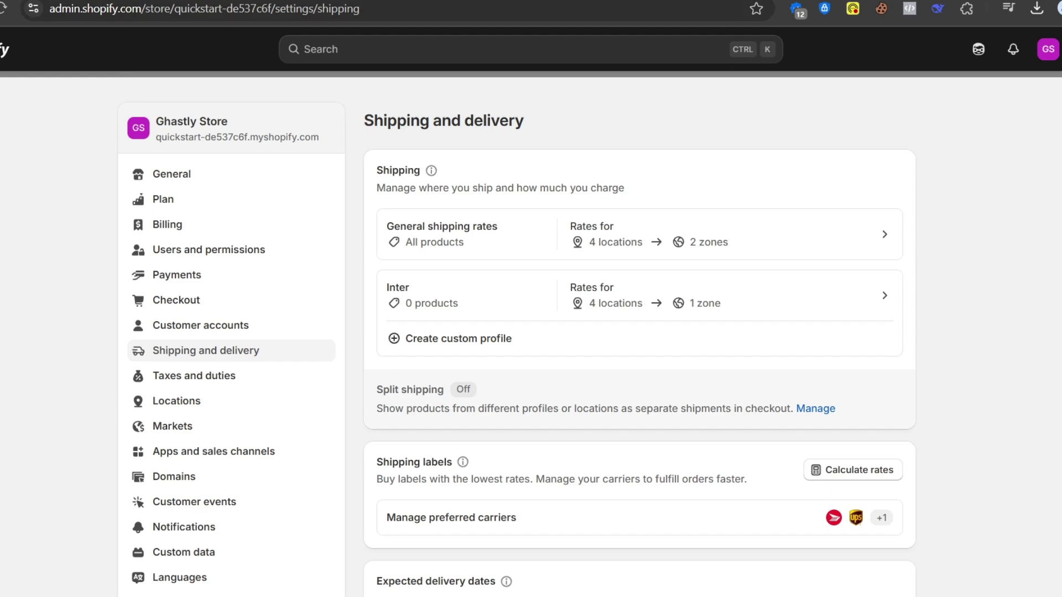
pyautogui.hotkey('ctrl', 't')
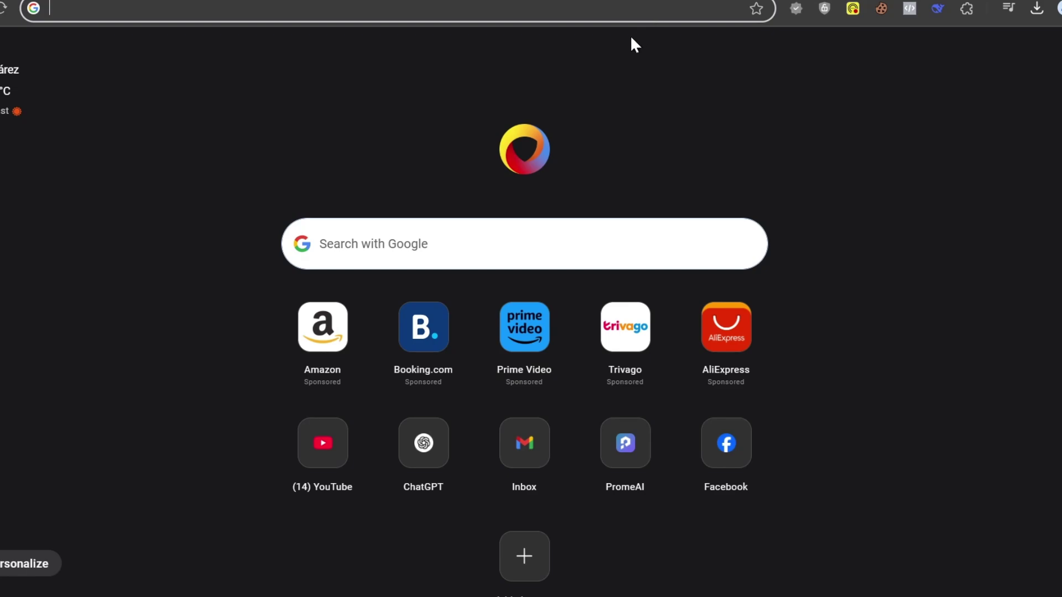
pyautogui.write('fedex')
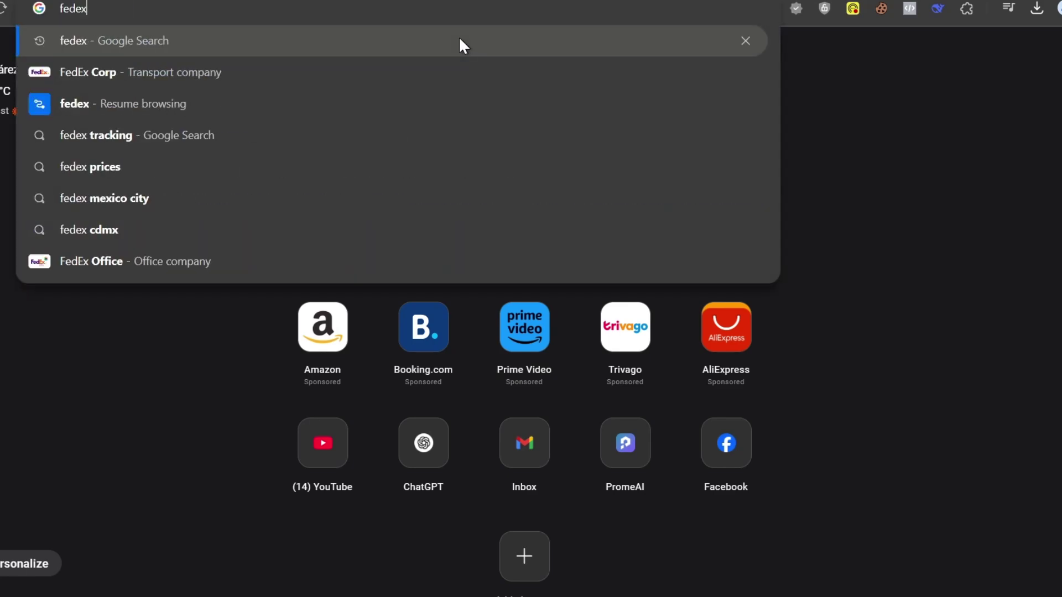
pyautogui.press('Return')
pyautogui.click(479, 249)
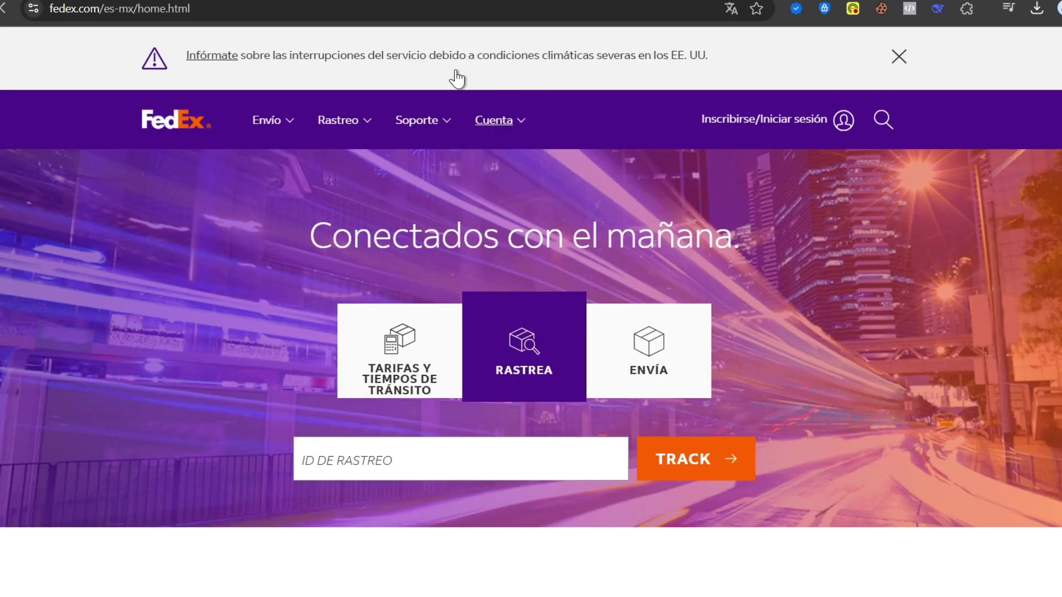
pyautogui.click(276, 123)
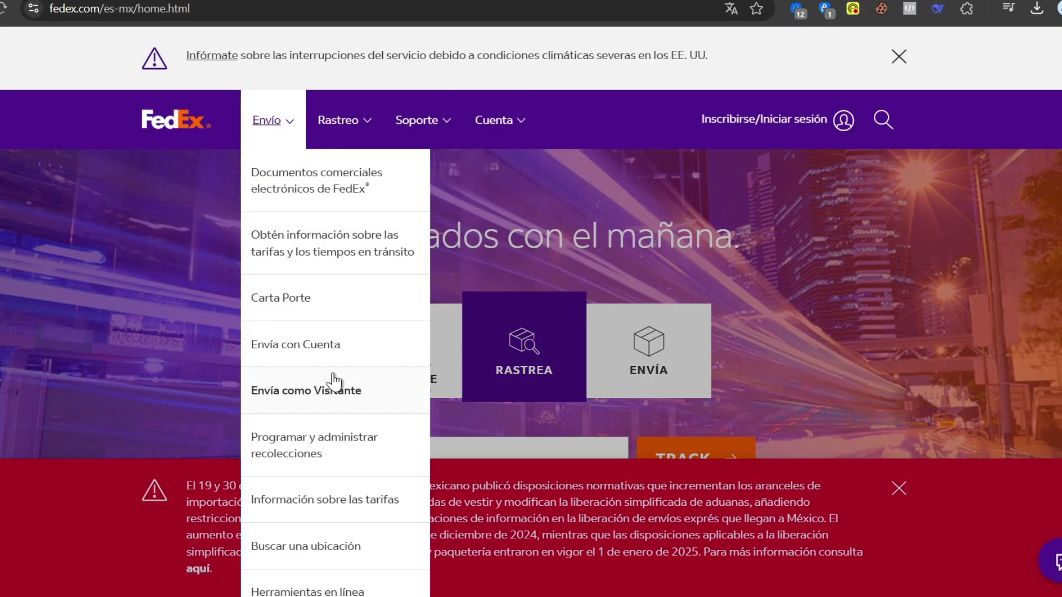
pyautogui.scroll(-5, 333, 382)
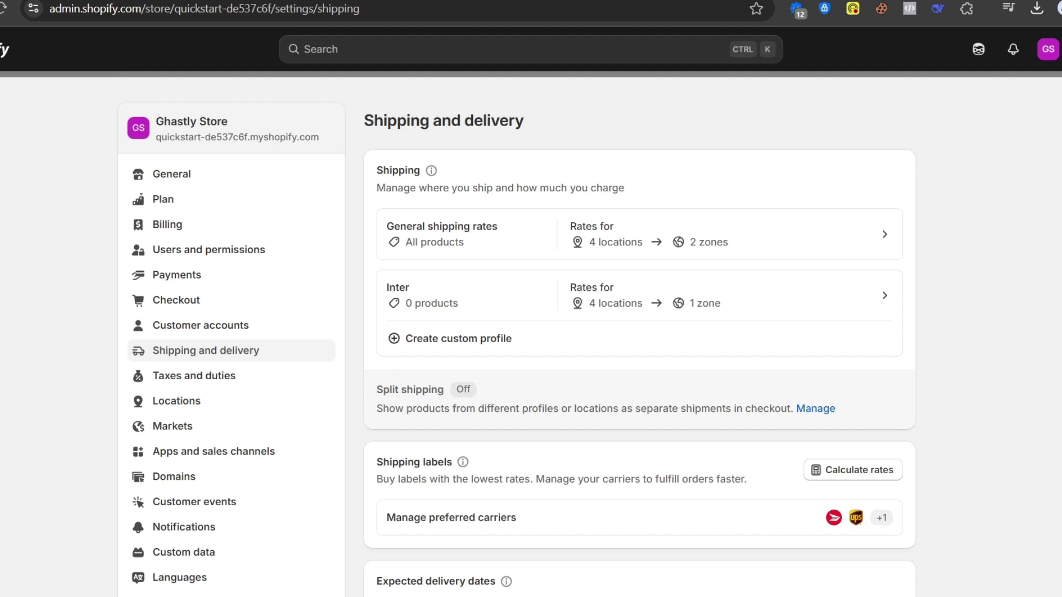
# In the General profile's International zone, bring up Free International Shipping's options menu
pyautogui.click(529, 250)
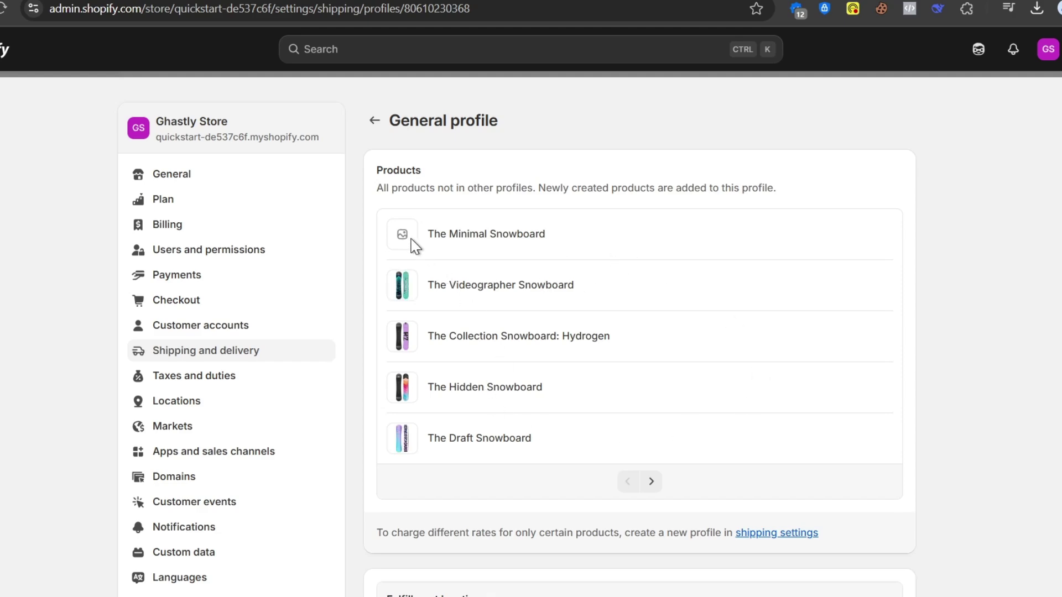
pyautogui.scroll(-4, 748, 330)
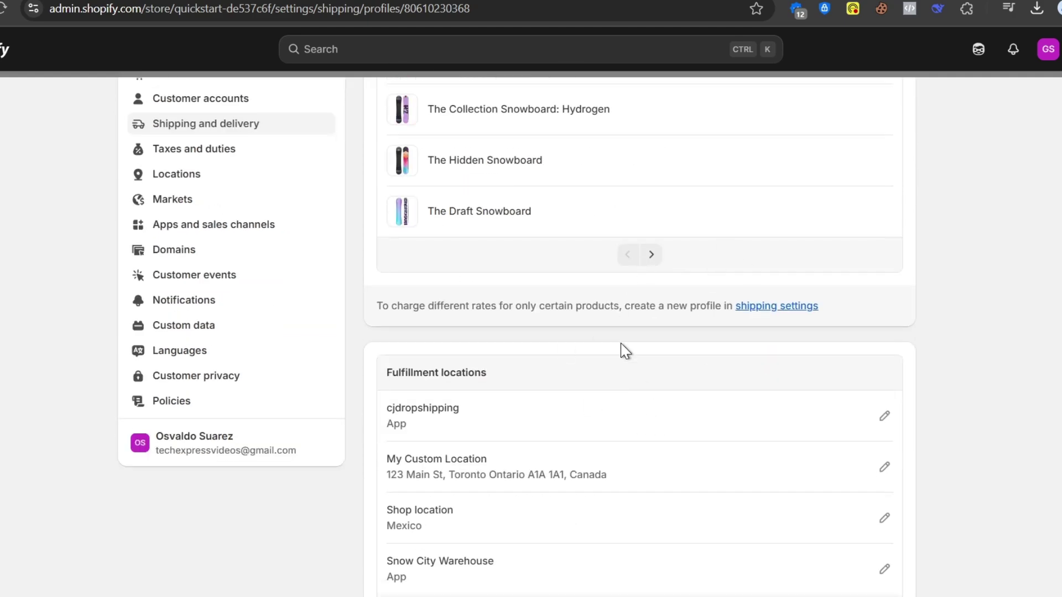
pyautogui.scroll(-8, 622, 351)
pyautogui.scroll(-4, 640, 390)
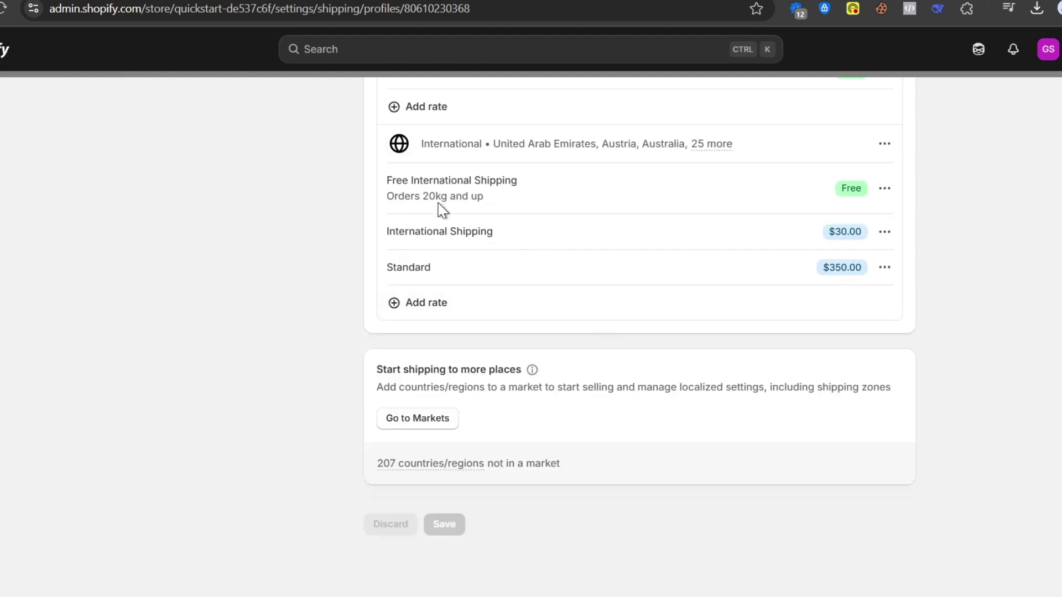
pyautogui.moveTo(424, 198); pyautogui.dragTo(449, 197)
pyautogui.click(811, 184)
pyautogui.click(885, 189)
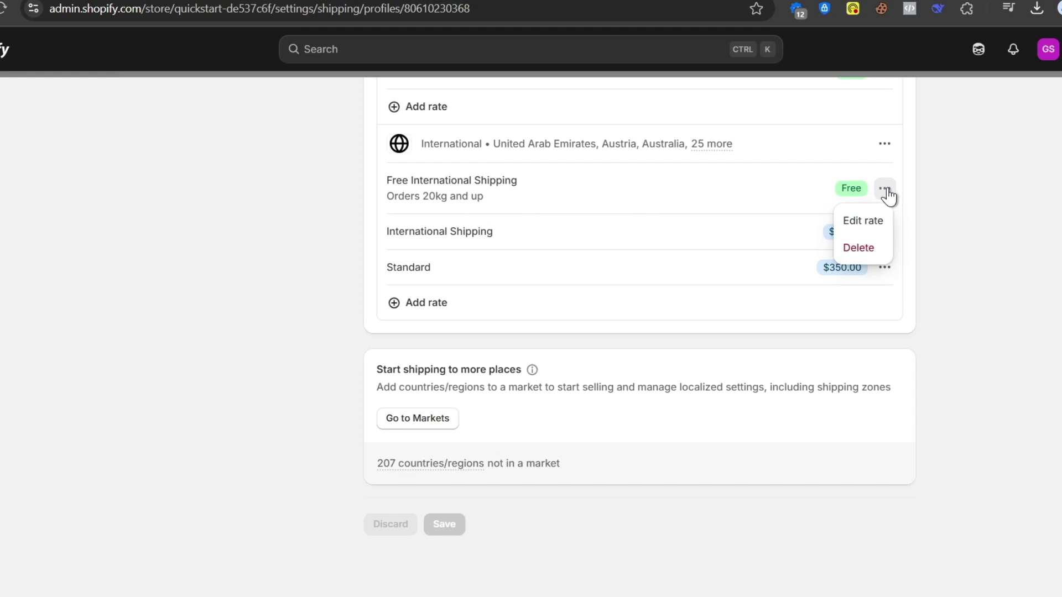
# Make Free International Shipping apply to order prices from $4.00 to $35.00 instead of weight
pyautogui.click(883, 221)
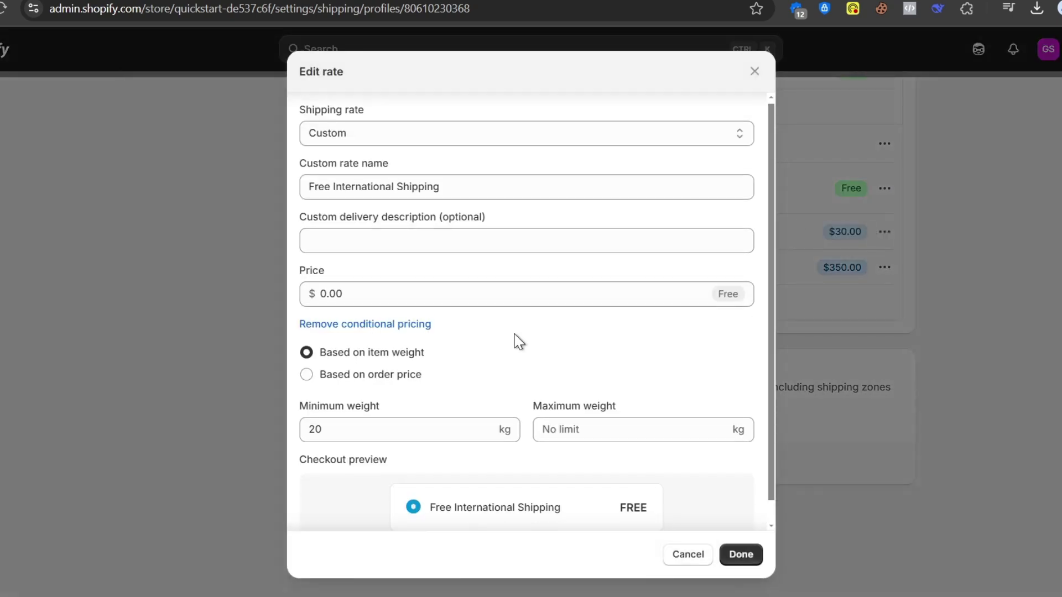
pyautogui.scroll(-1, 511, 349)
pyautogui.moveTo(407, 396); pyautogui.dragTo(288, 408)
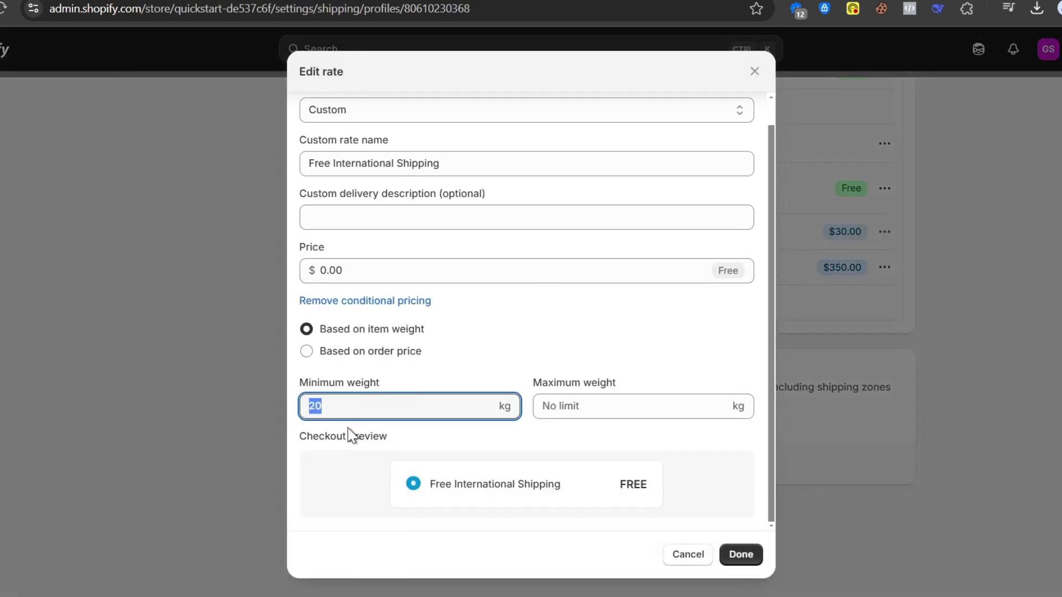
pyautogui.write('4')
pyautogui.click(609, 401)
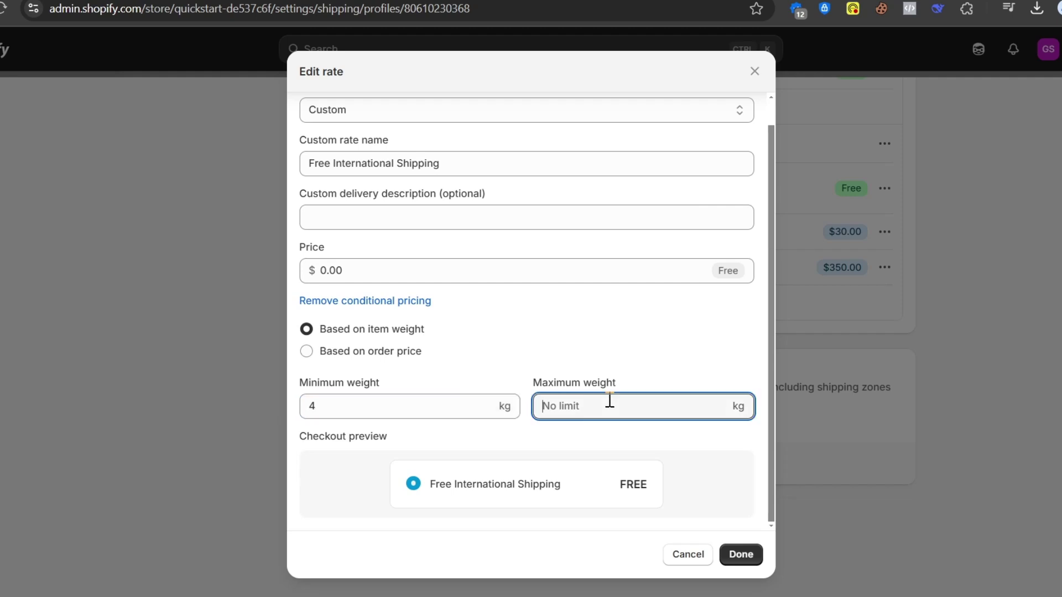
pyautogui.write('35')
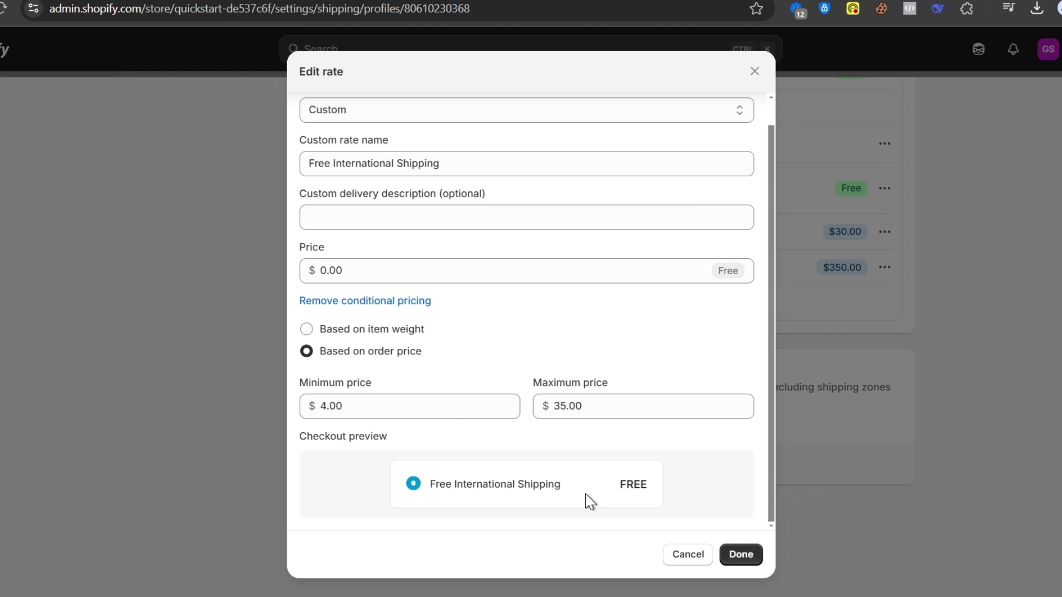
pyautogui.click(374, 275)
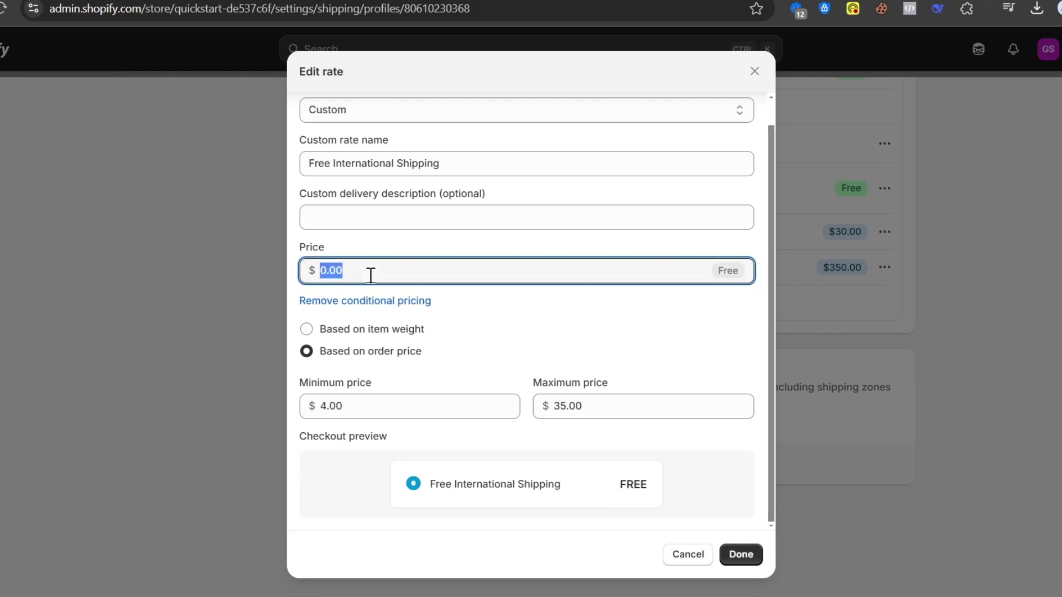
pyautogui.click(476, 331)
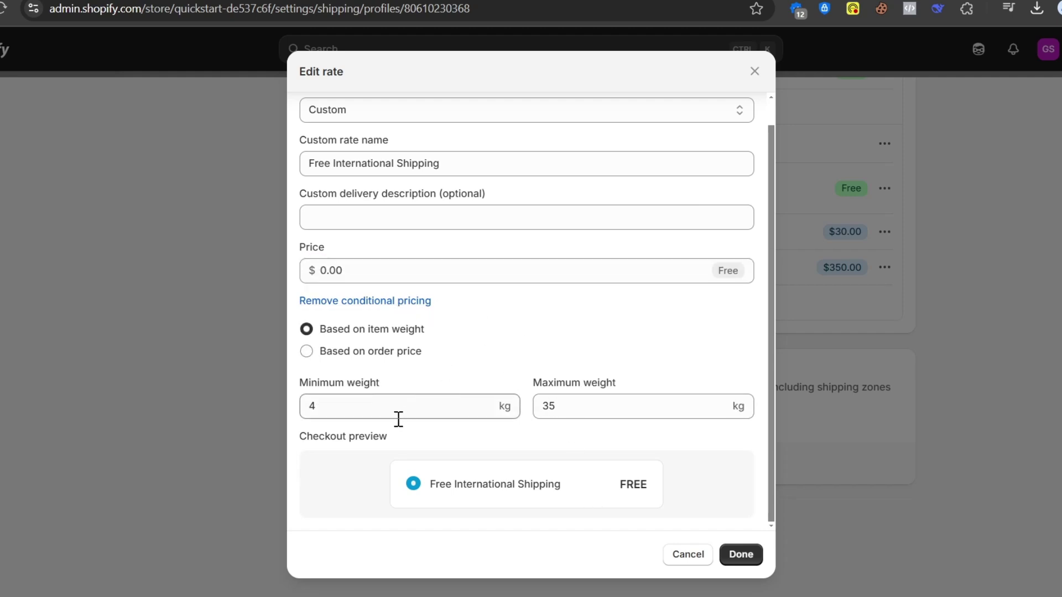
pyautogui.click(404, 356)
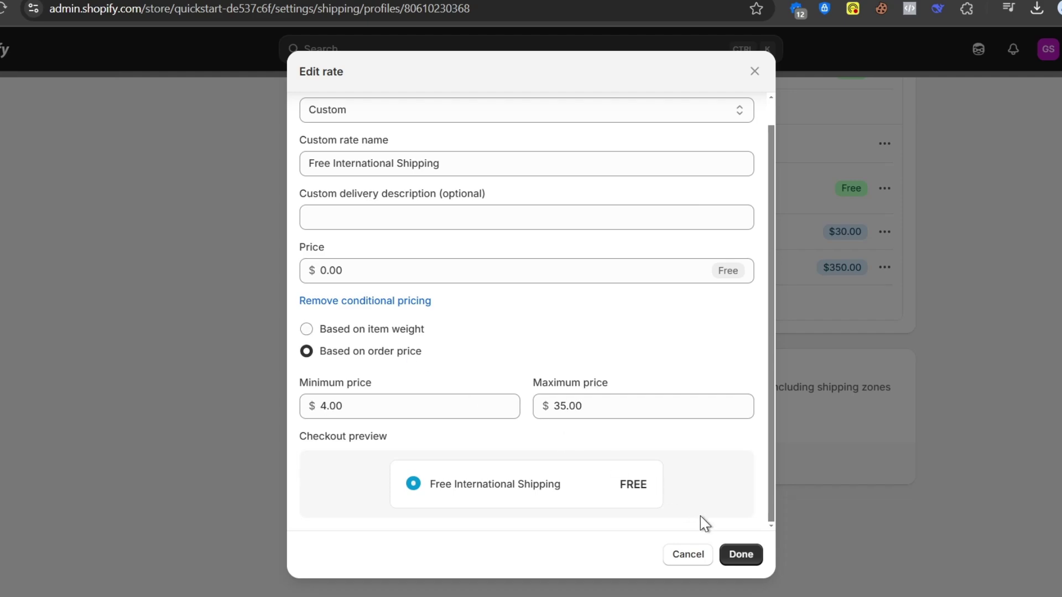
pyautogui.click(742, 554)
pyautogui.click(425, 304)
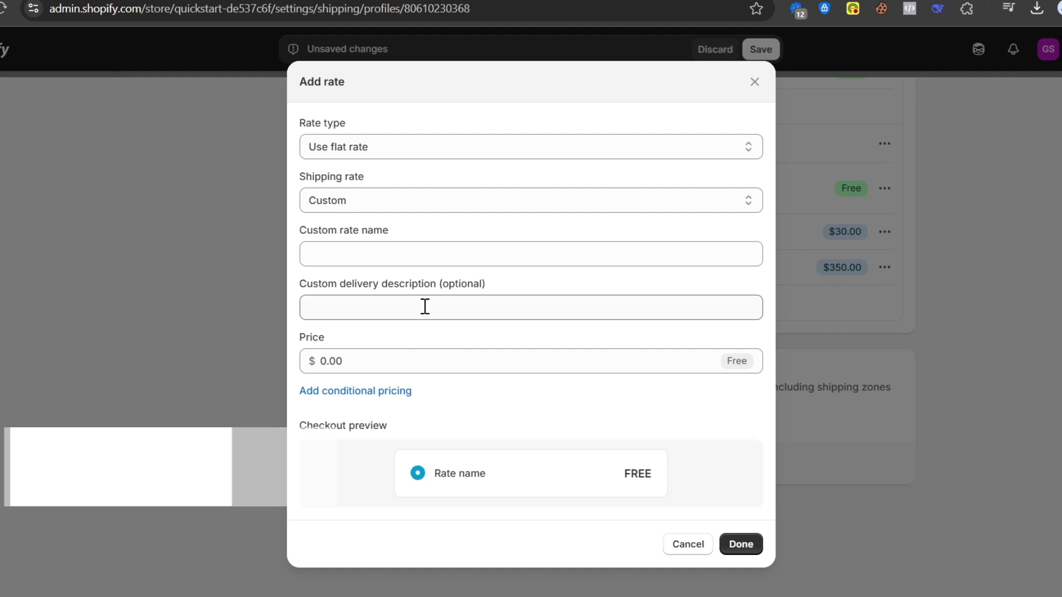
# Give the new rate item-weight conditional pricing from 45 kg at a $24.00 price
pyautogui.click(403, 390)
pyautogui.click(408, 444)
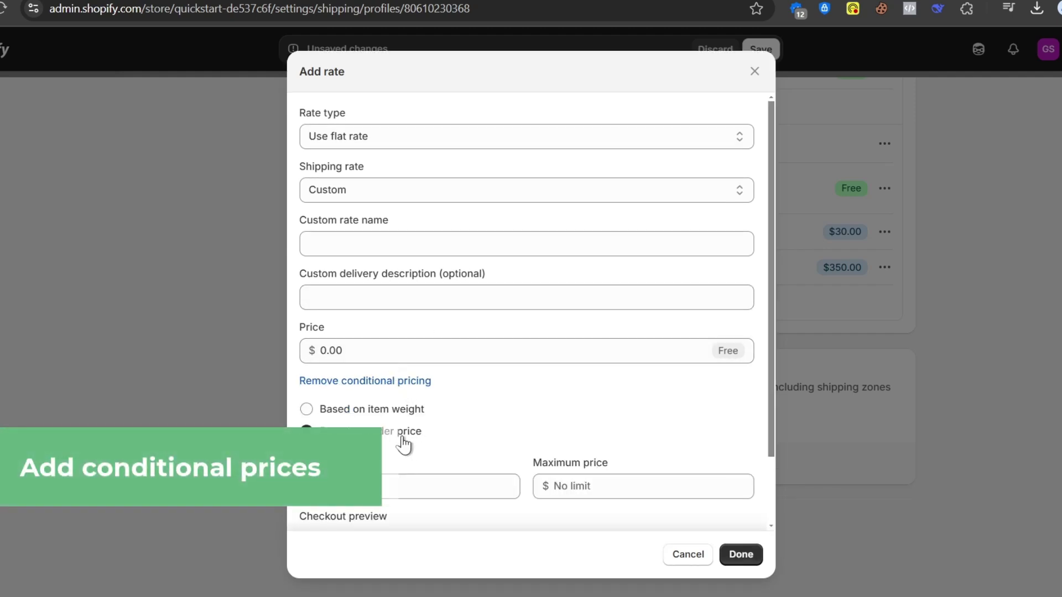
pyautogui.click(409, 409)
pyautogui.click(400, 489)
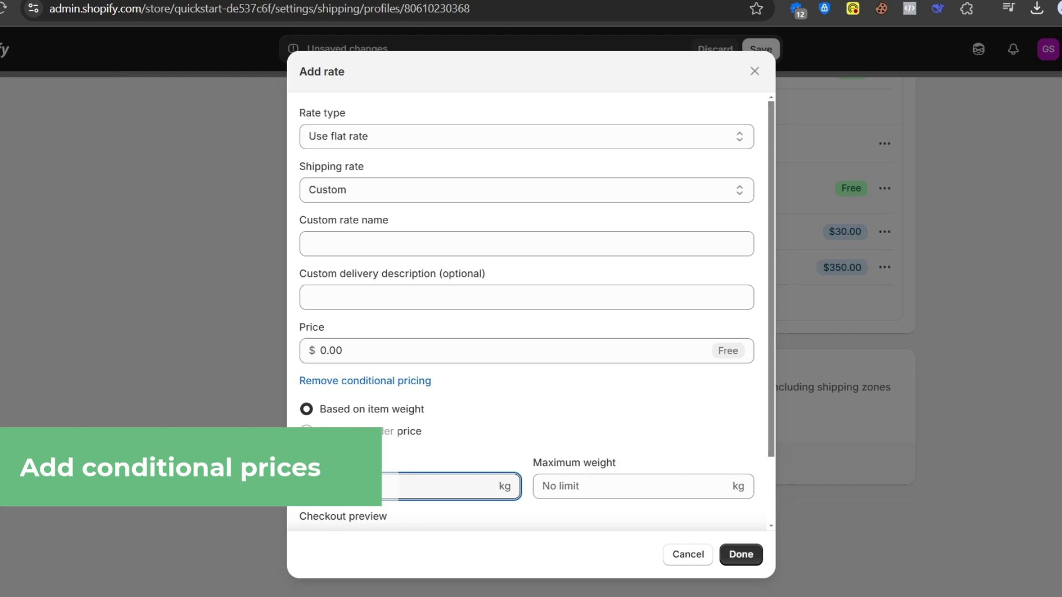
pyautogui.scroll(-2, 664, 480)
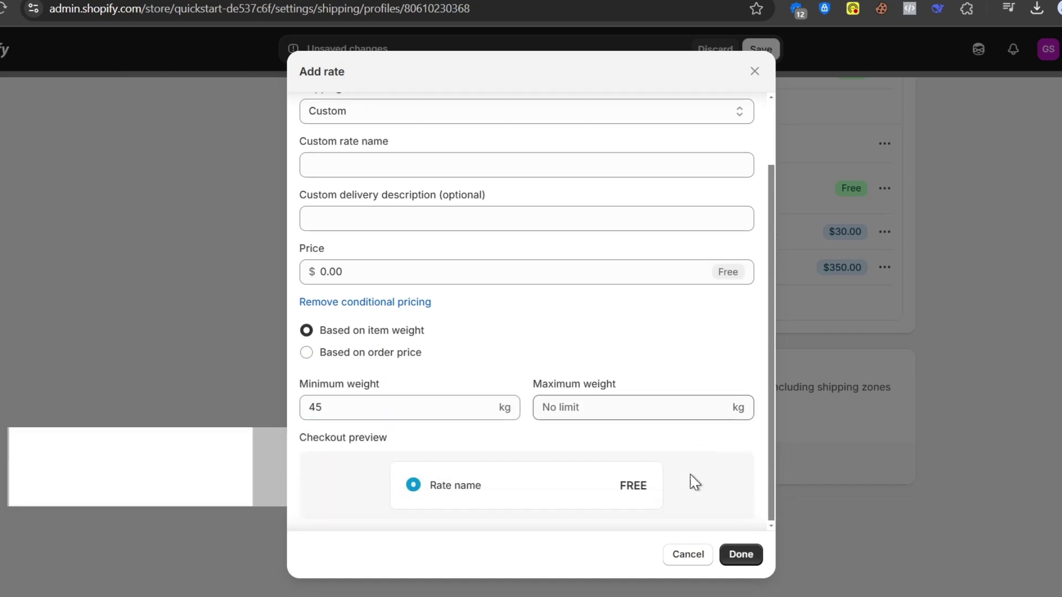
pyautogui.click(413, 271)
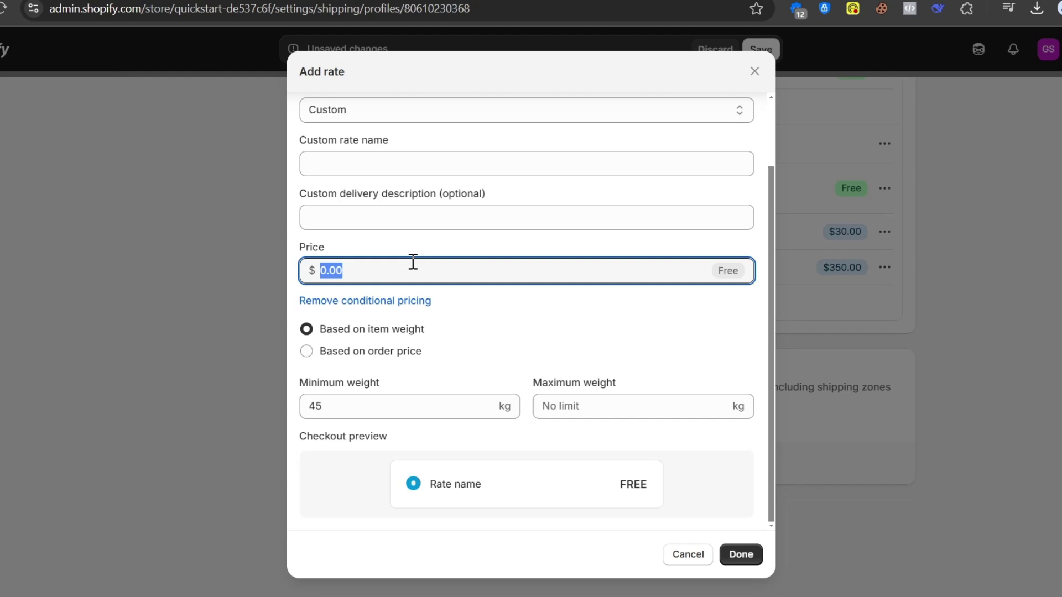
pyautogui.write('24')
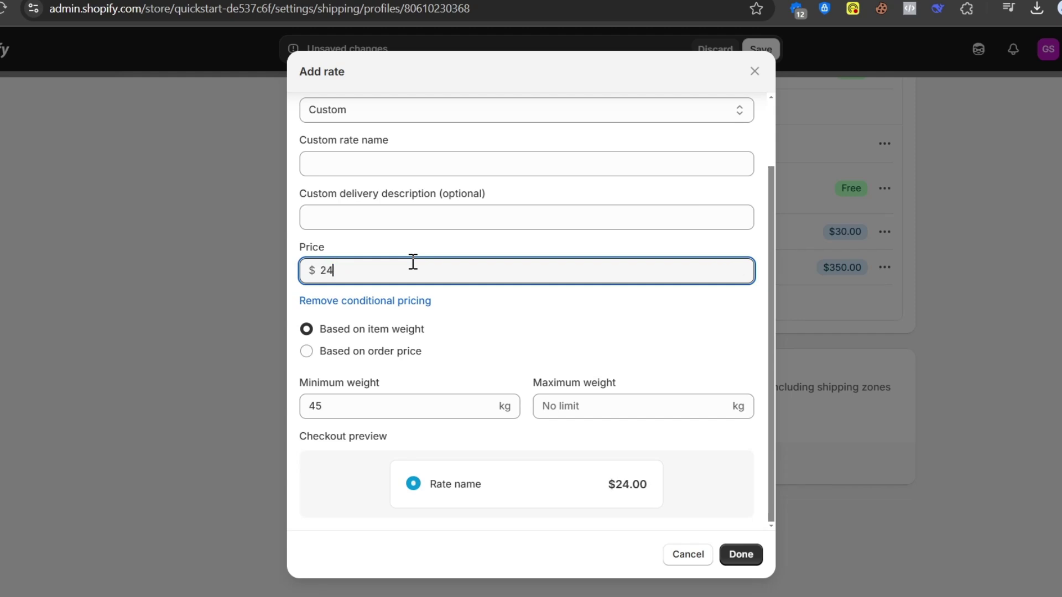
pyautogui.click(583, 332)
pyautogui.scroll(2, 470, 409)
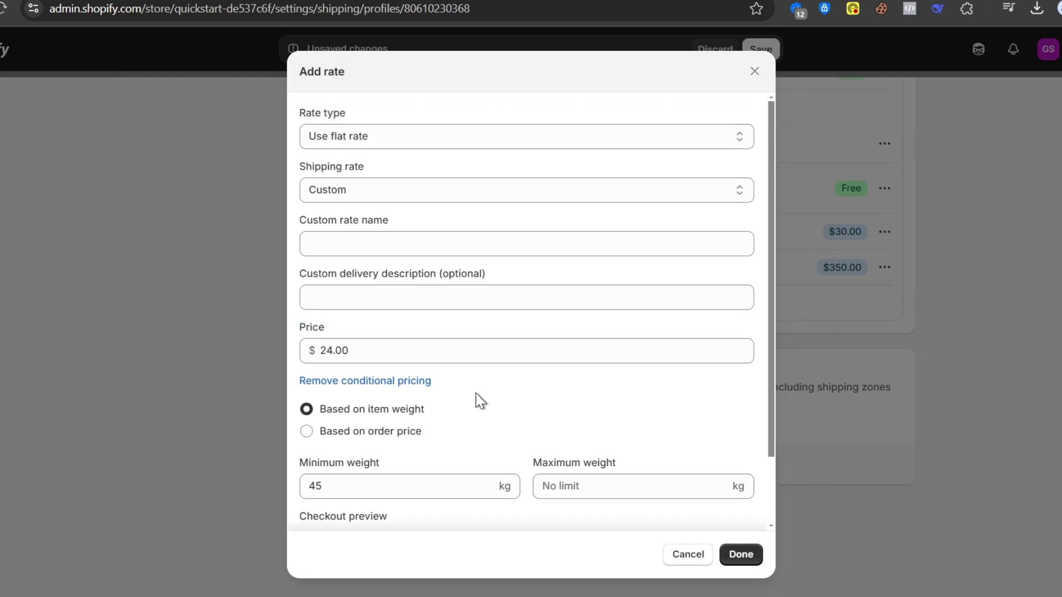
pyautogui.scroll(-2, 587, 370)
pyautogui.scroll(2, 498, 249)
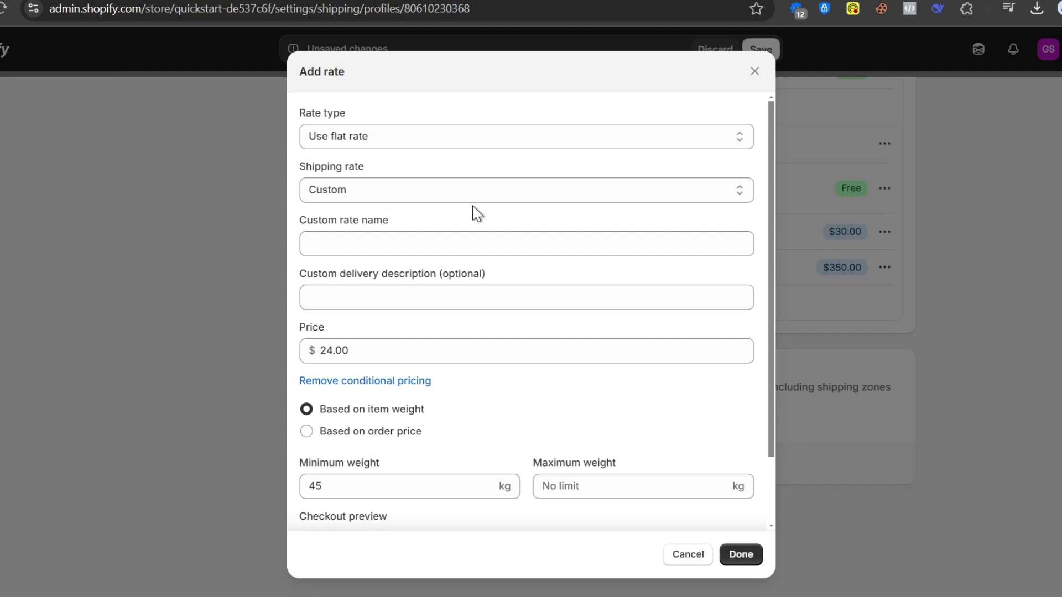
pyautogui.click(405, 136)
# Switch the new rate to carrier-calculated, then cancel it so the zone keeps three rates
pyautogui.click(435, 176)
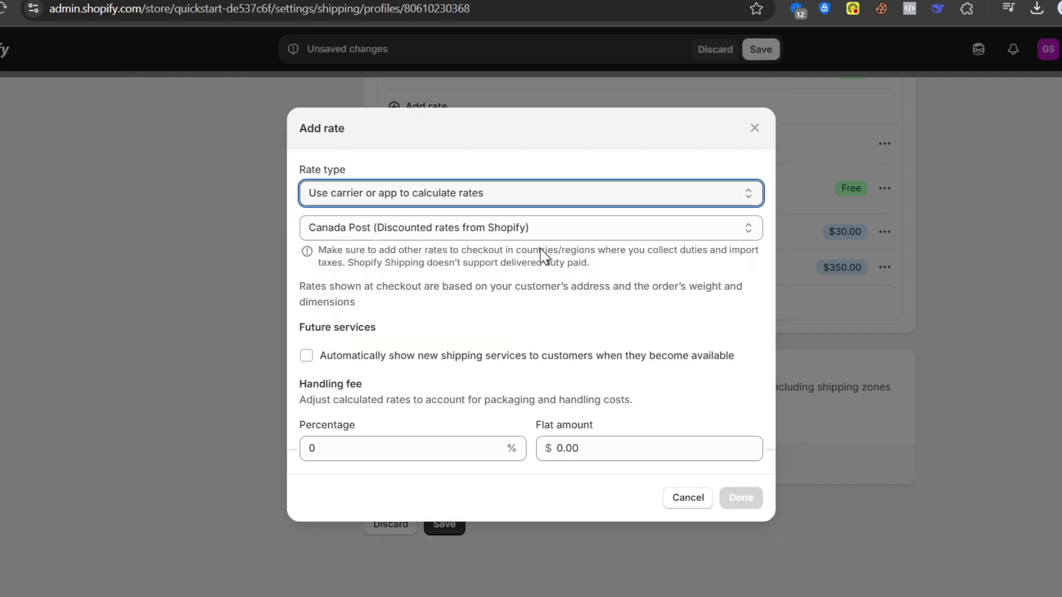
pyautogui.click(697, 558)
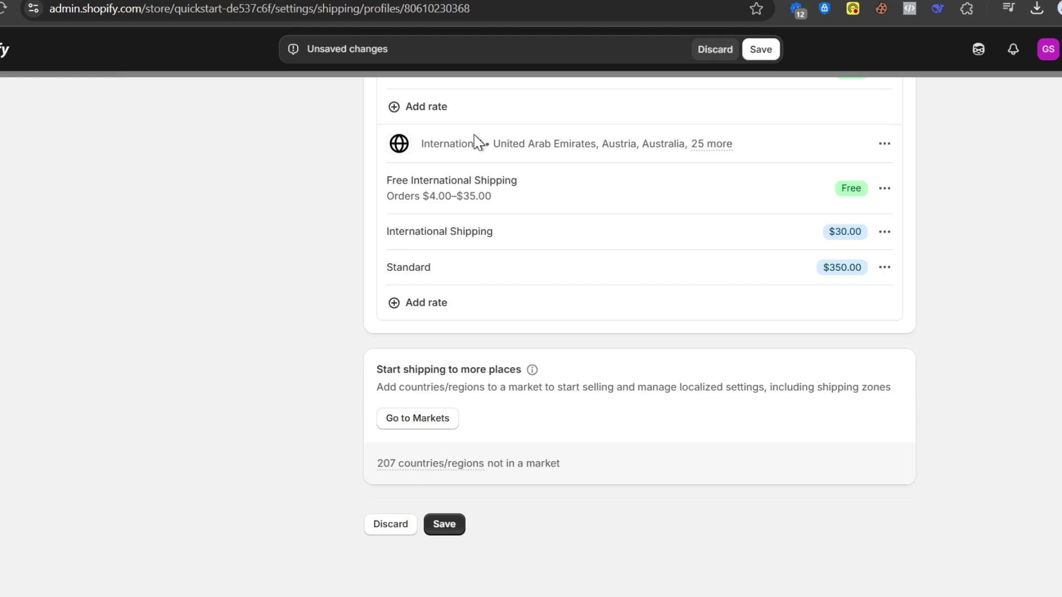
# Start another International zone rate and review flat-rate options and suggested delivery descriptions
pyautogui.click(471, 304)
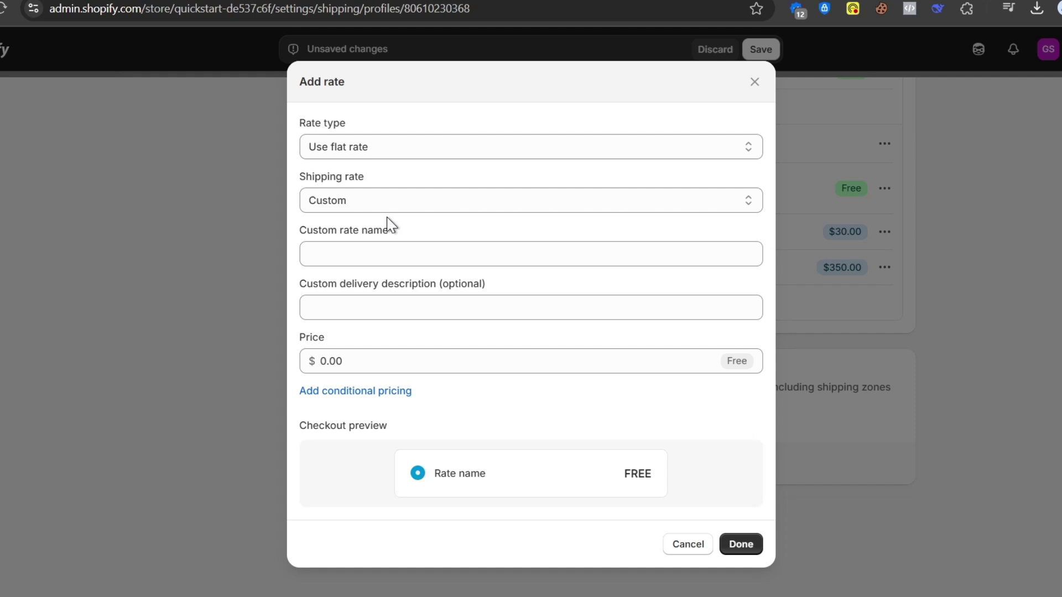
pyautogui.click(389, 147)
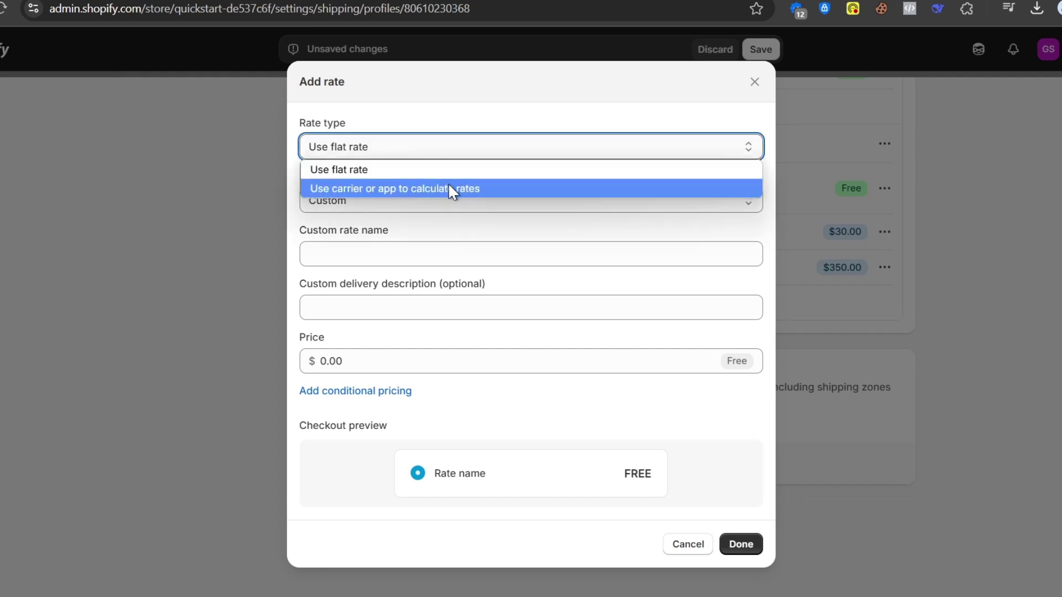
pyautogui.click(345, 169)
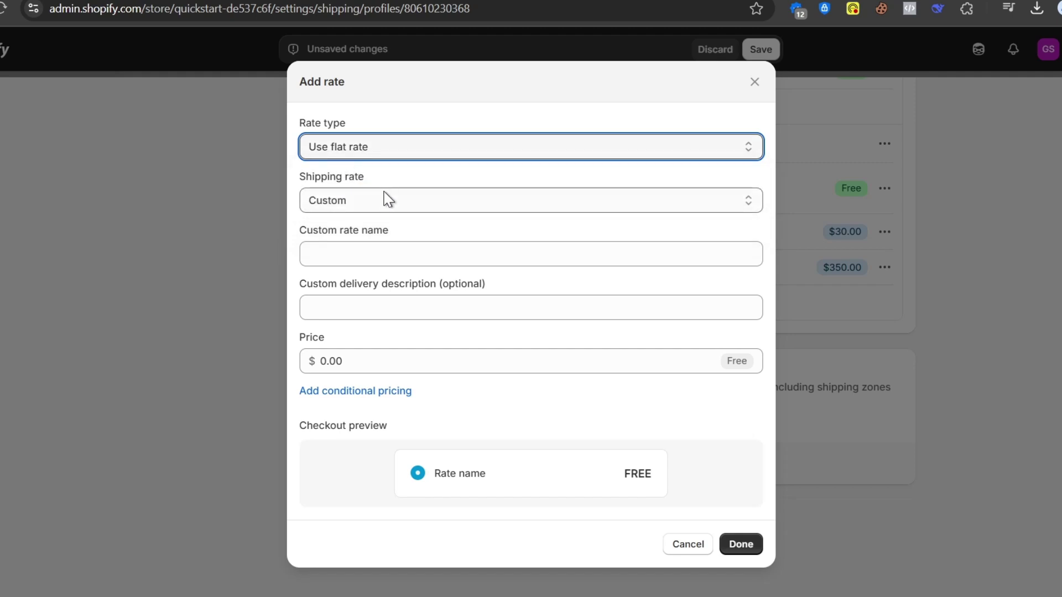
pyautogui.click(458, 307)
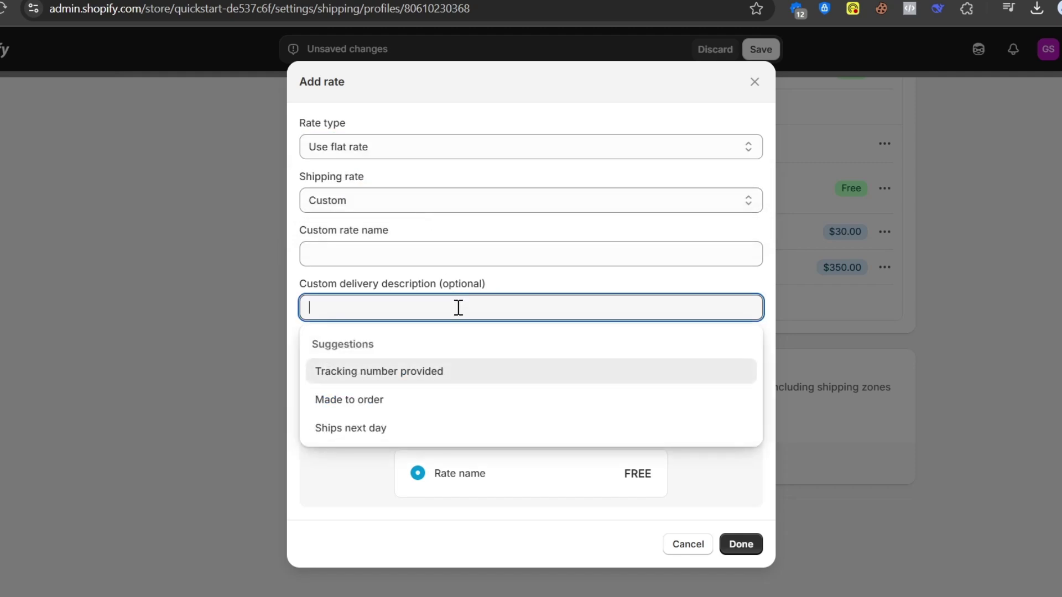
pyautogui.click(377, 485)
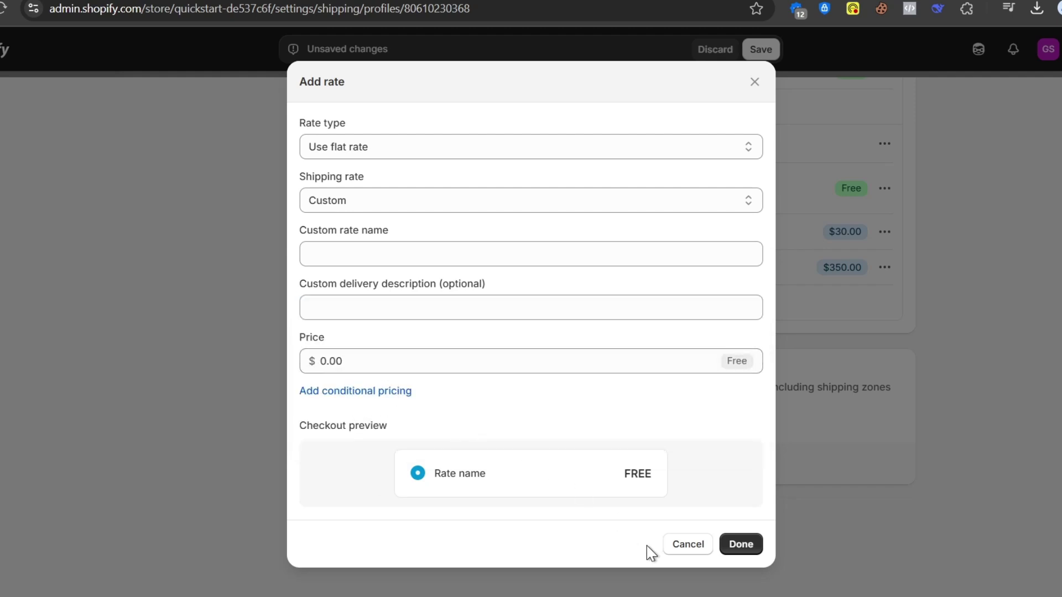
# Switch the rate to carrier-calculated, close it unadded, and discard the General profile's unsaved changes
pyautogui.click(421, 145)
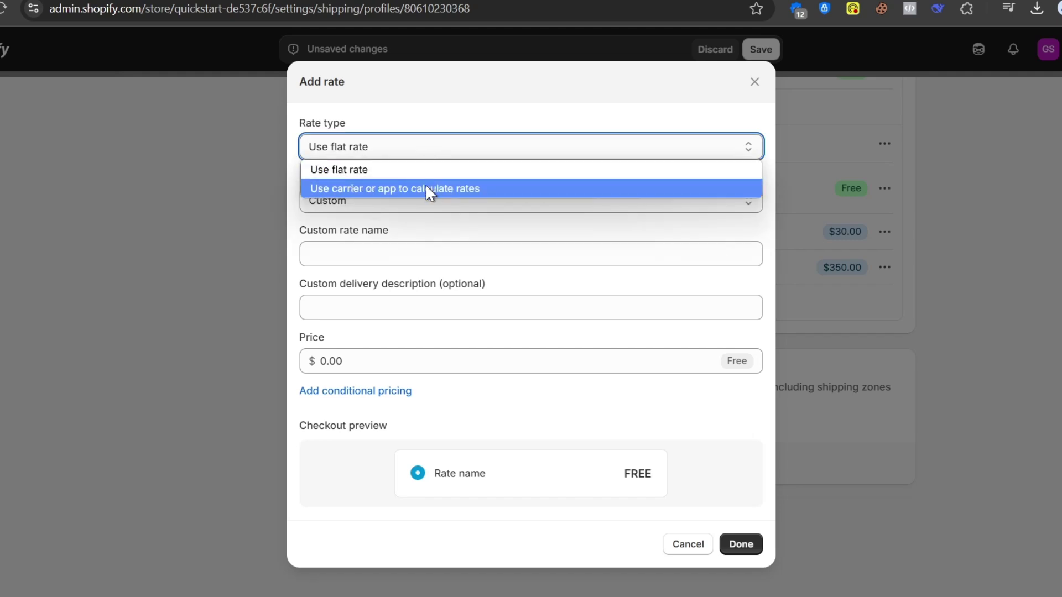
pyautogui.click(406, 190)
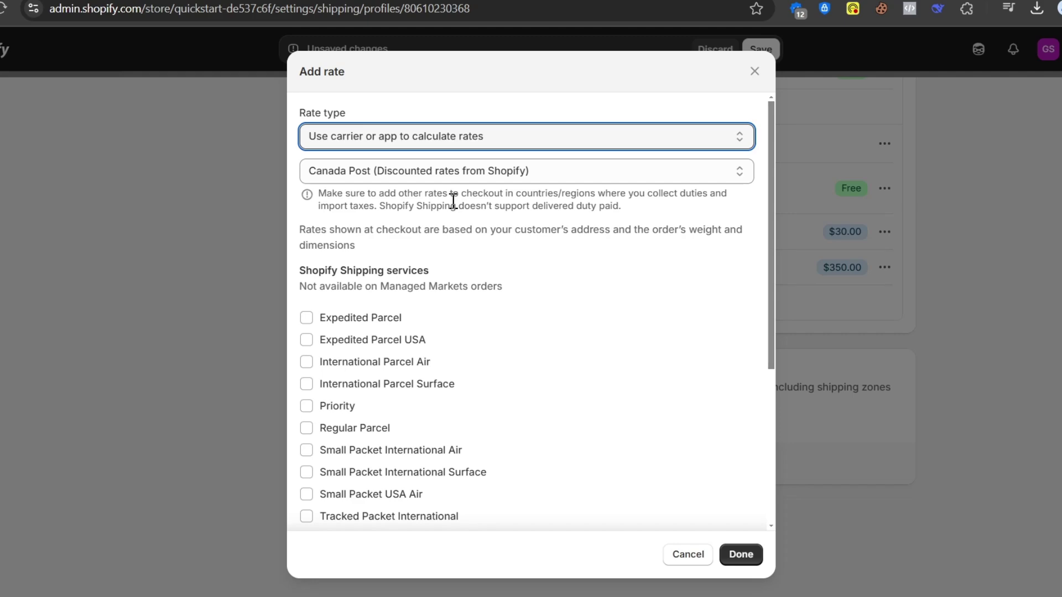
pyautogui.click(753, 72)
pyautogui.click(714, 54)
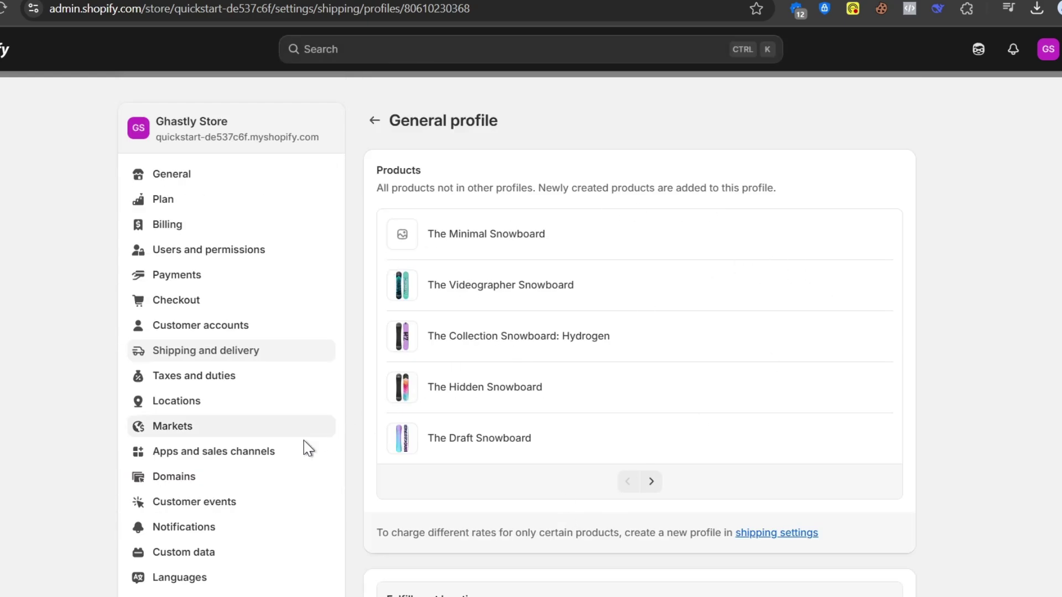
# In Customer privacy settings, turn on automation for the privacy policy, cookie banner and opt-out page
pyautogui.scroll(-4, 304, 442)
pyautogui.click(217, 350)
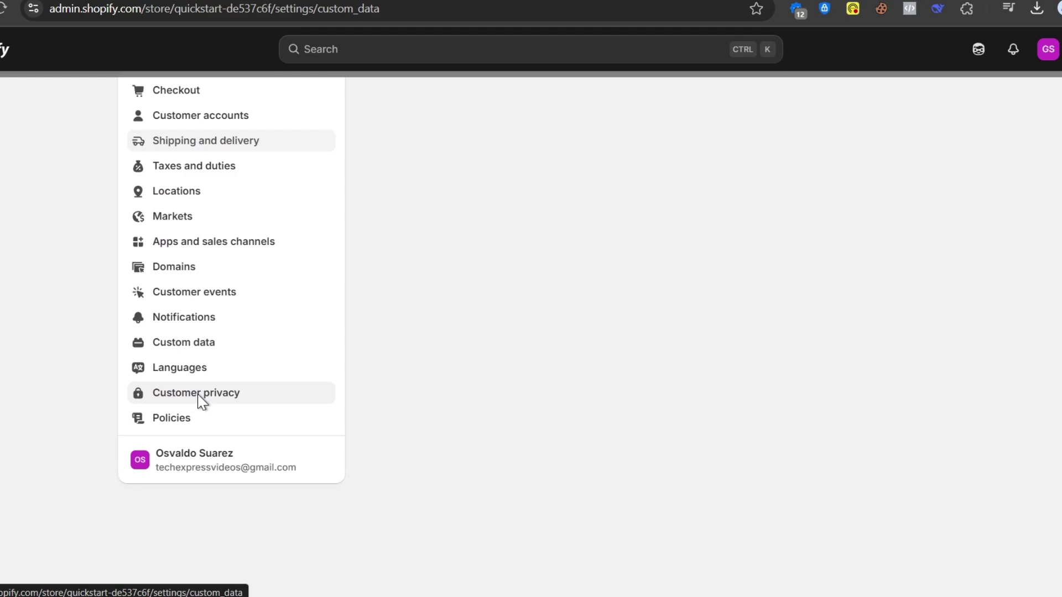
pyautogui.scroll(-3, 210, 437)
pyautogui.click(219, 394)
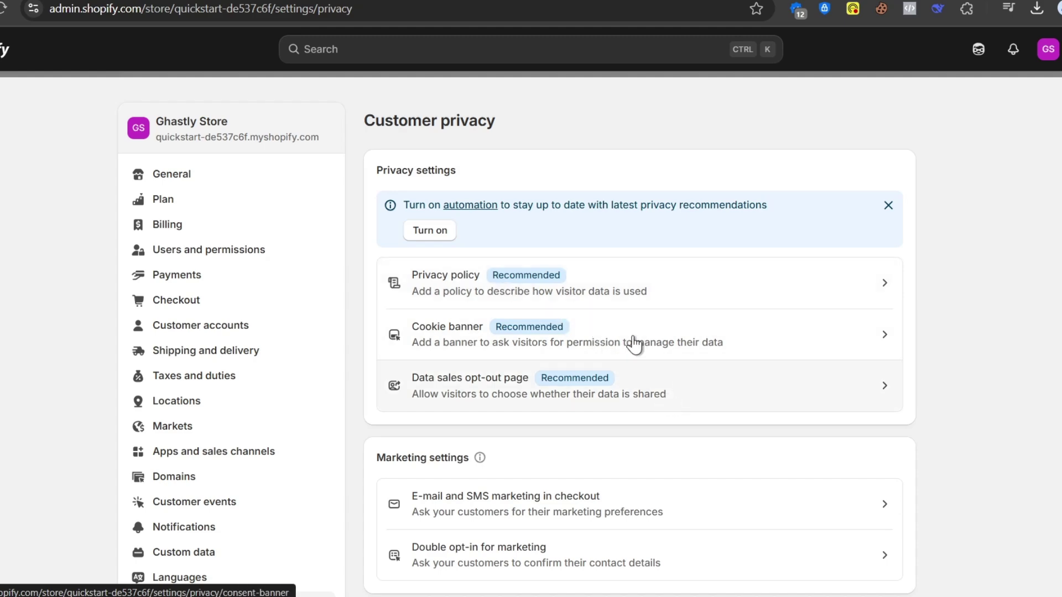
pyautogui.click(442, 232)
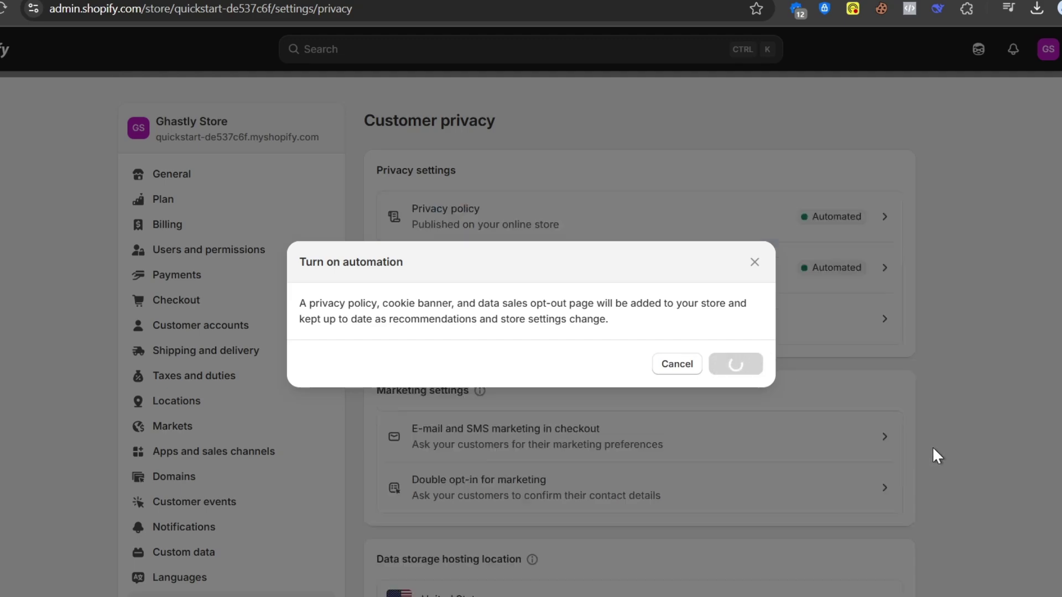
pyautogui.scroll(-3, 931, 454)
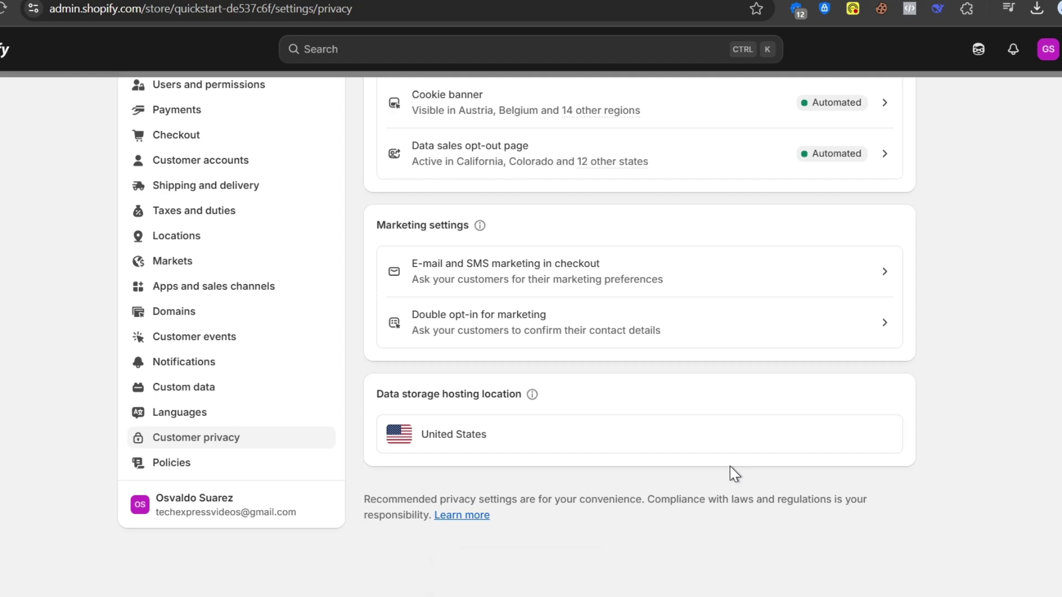
pyautogui.scroll(3, 769, 386)
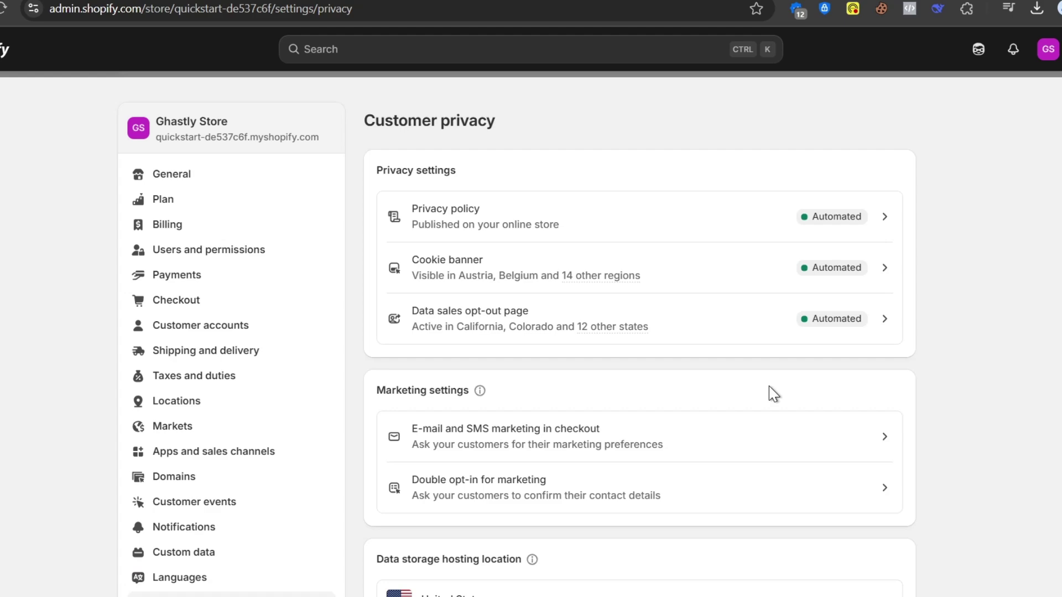
pyautogui.scroll(-3, 769, 386)
# From the Languages settings, install the free Shopify Translate & Adapt app
pyautogui.click(205, 417)
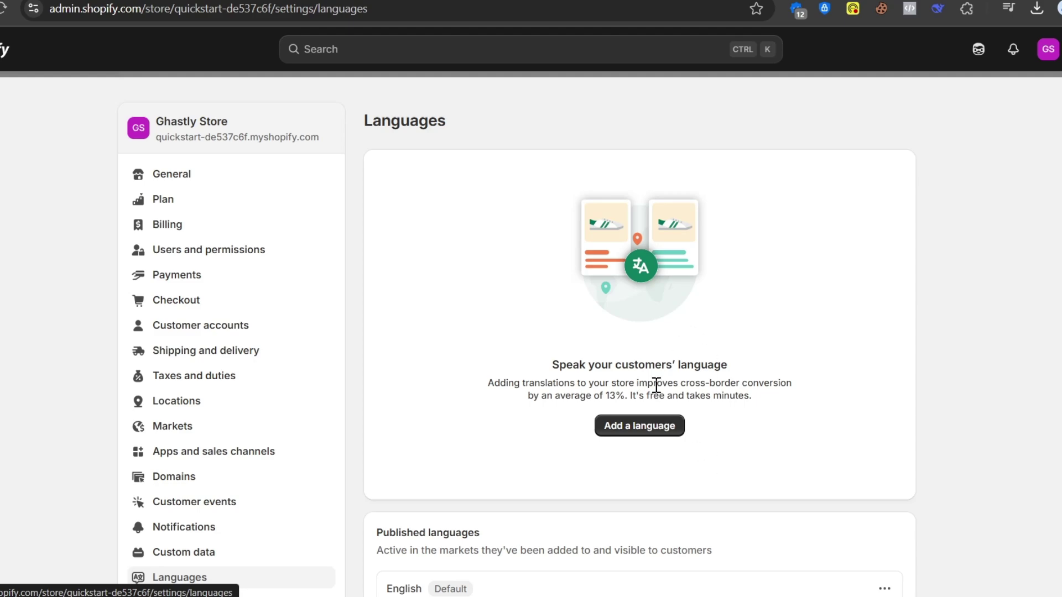
pyautogui.scroll(-3, 655, 387)
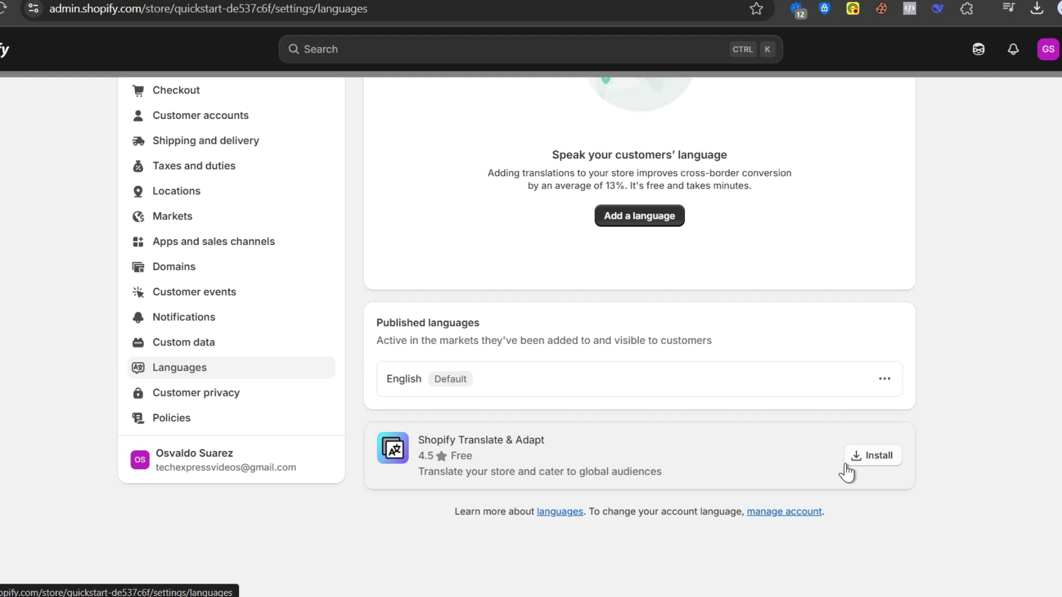
pyautogui.click(877, 465)
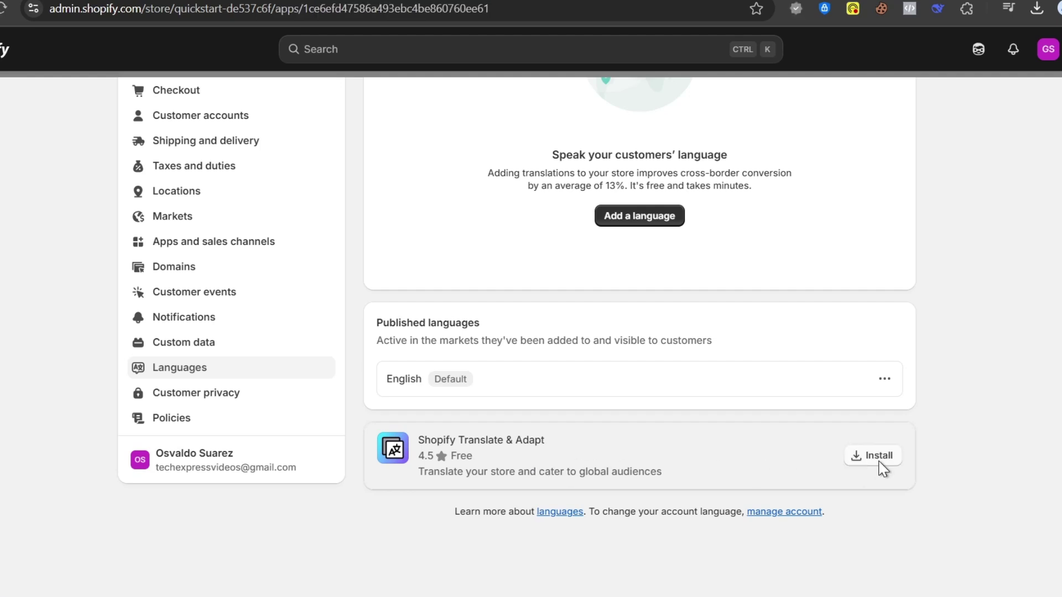